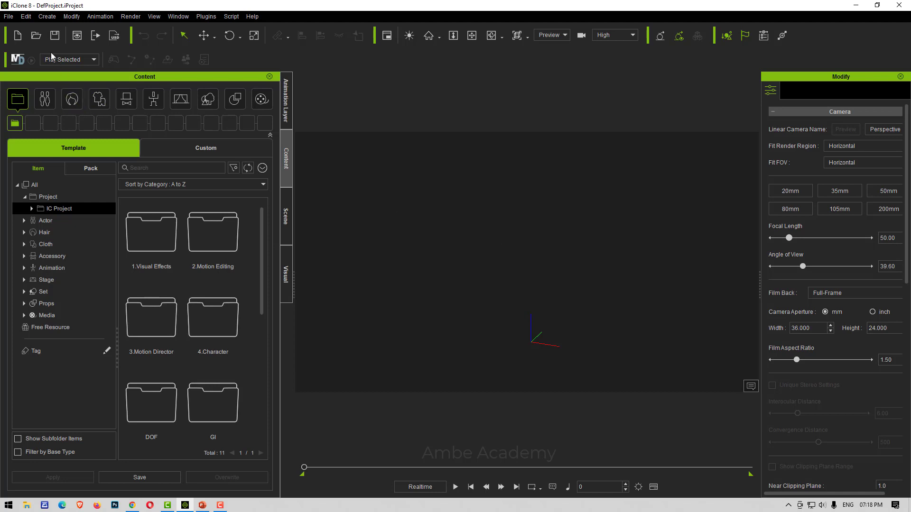
# Open the project file Scene Mannager.iProject from the 3D Objects folder.
pyautogui.click(39, 38)
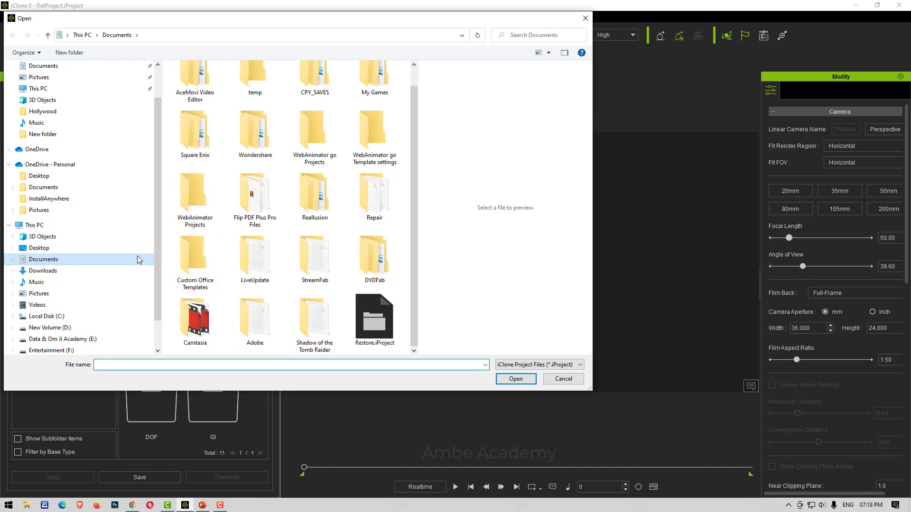
pyautogui.click(52, 100)
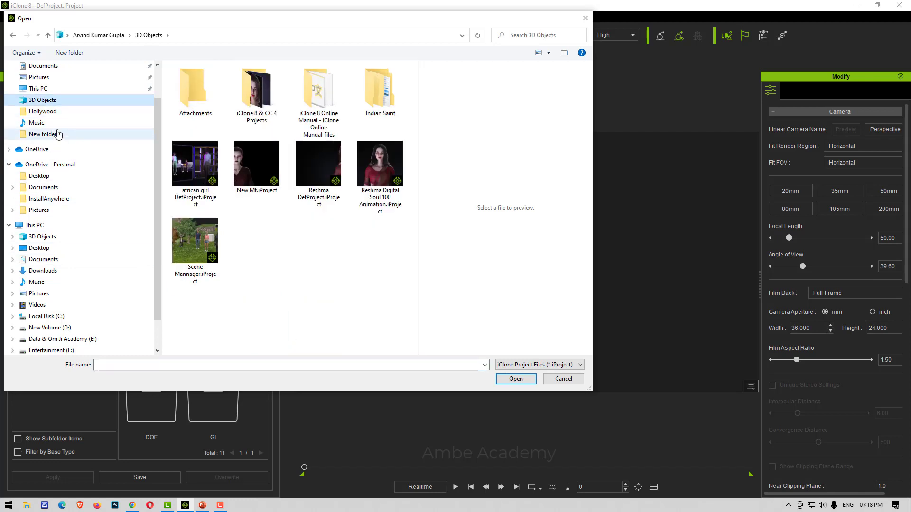
pyautogui.click(178, 255)
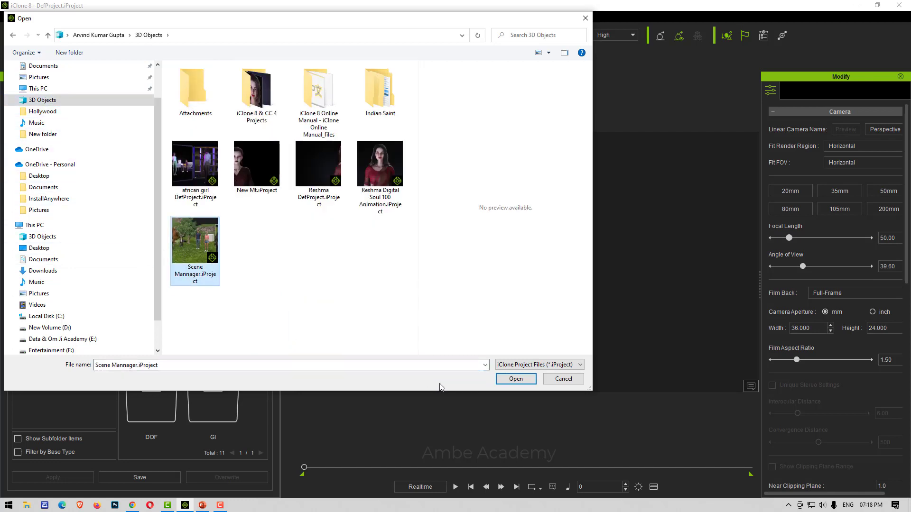
pyautogui.click(515, 378)
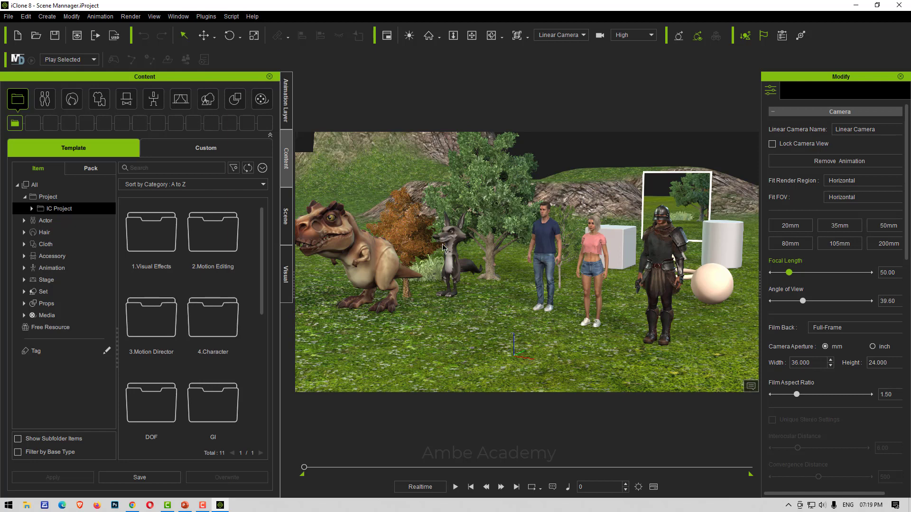
# Select the scene's characters one after another, including the coyote, the T-Rex, the man, the woman and the armored knight, to examine their properties.
pyautogui.click(458, 246)
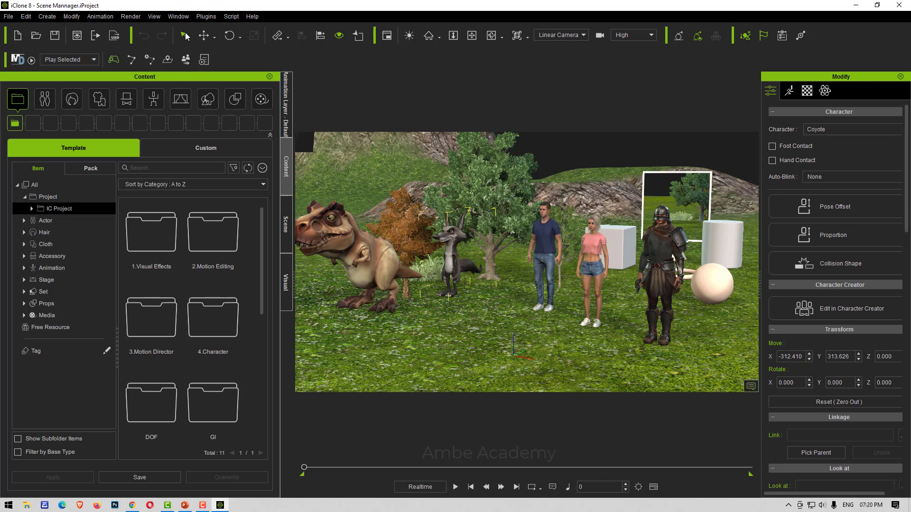
pyautogui.click(389, 277)
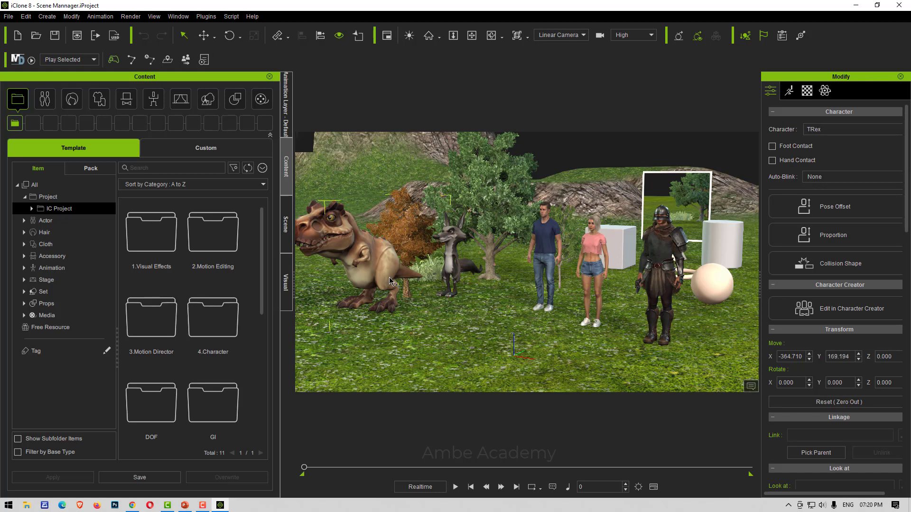
pyautogui.click(455, 261)
pyautogui.click(552, 252)
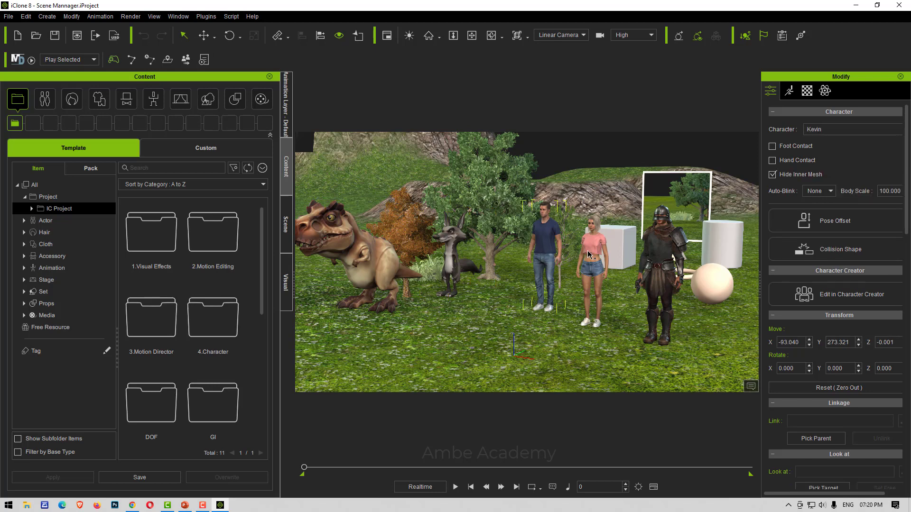
pyautogui.click(591, 251)
pyautogui.click(622, 255)
pyautogui.click(659, 259)
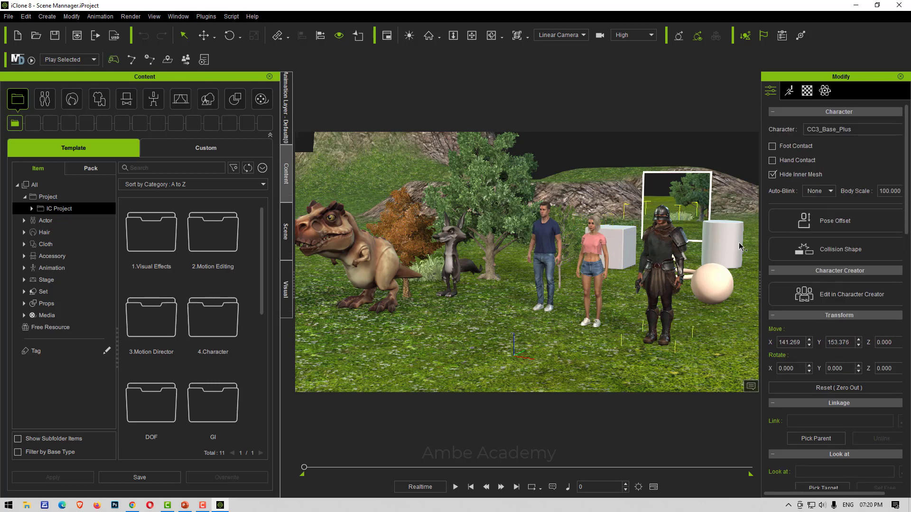
# Widen the object properties area and select the ball, the mirror, the box and the man in turn to inspect them.
pyautogui.moveTo(760, 274); pyautogui.dragTo(678, 274)
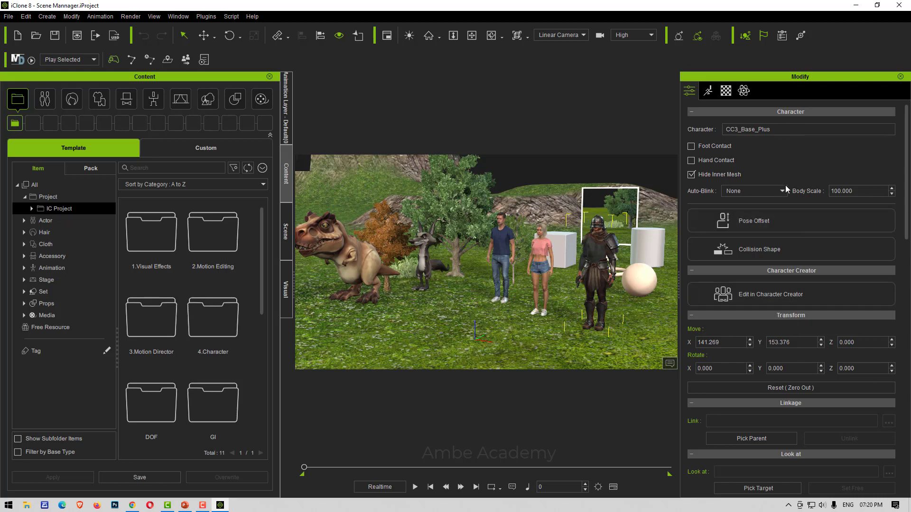
pyautogui.click(652, 272)
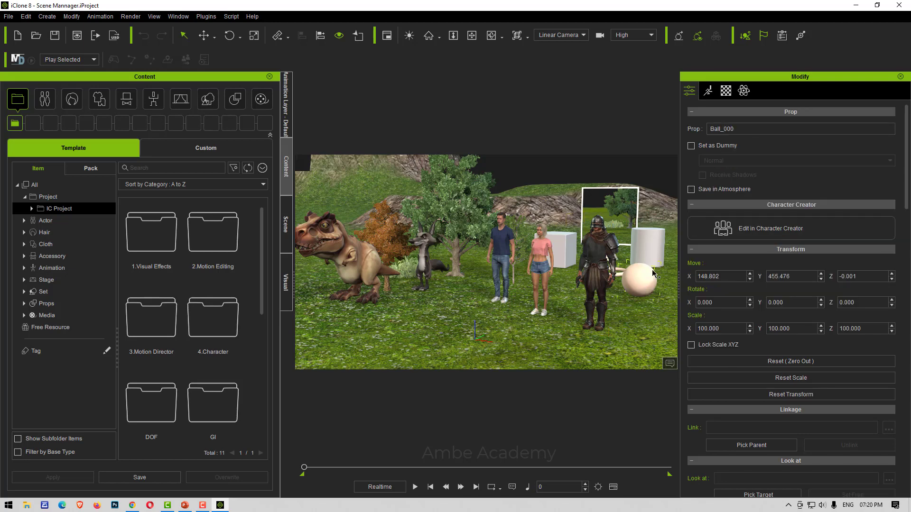
pyautogui.click(626, 207)
pyautogui.click(565, 239)
pyautogui.click(509, 250)
# Select the group of characters and props across the middle of the scene with a selection box, and then only the broadleaf tree.
pyautogui.scroll(3, 473, 228)
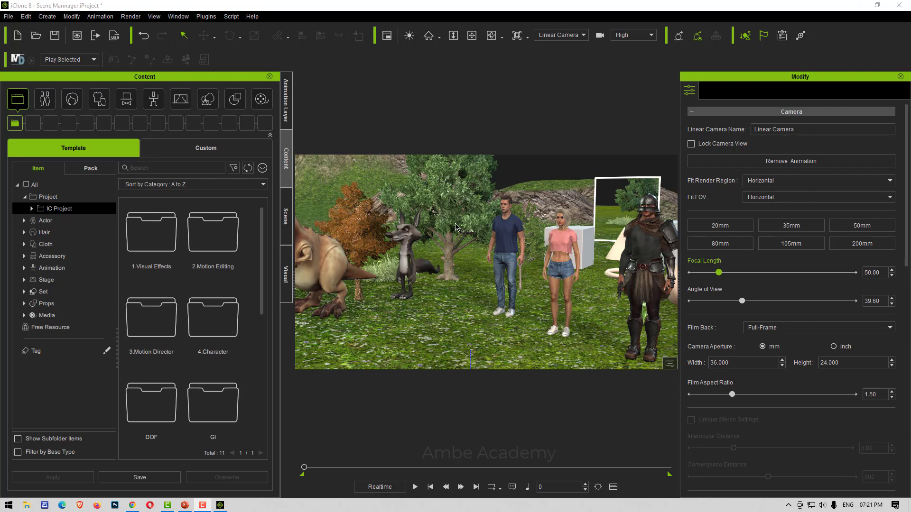
pyautogui.moveTo(420, 206); pyautogui.dragTo(663, 327)
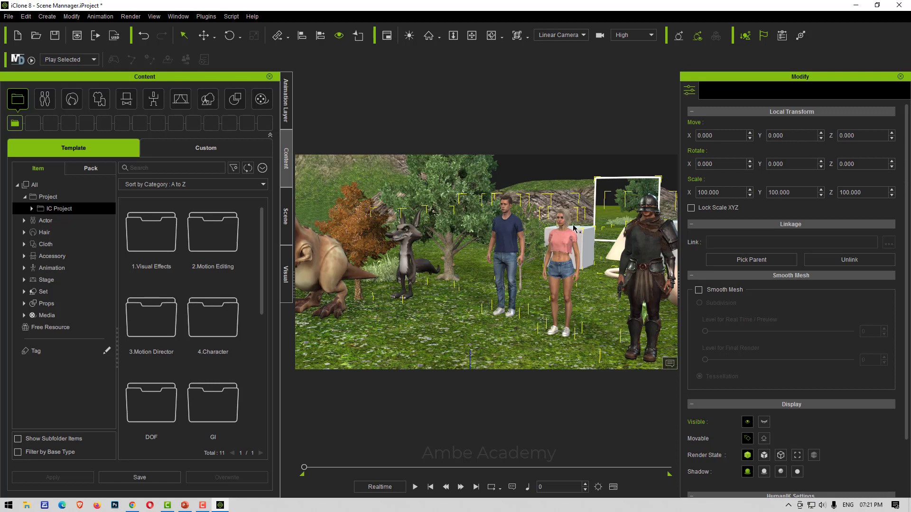
pyautogui.click(448, 282)
# Select the geometric props on the grass together, including the box, cone, cylinder, ring and ball, with one selection box.
pyautogui.moveTo(619, 276); pyautogui.dragTo(467, 280, button='middle')
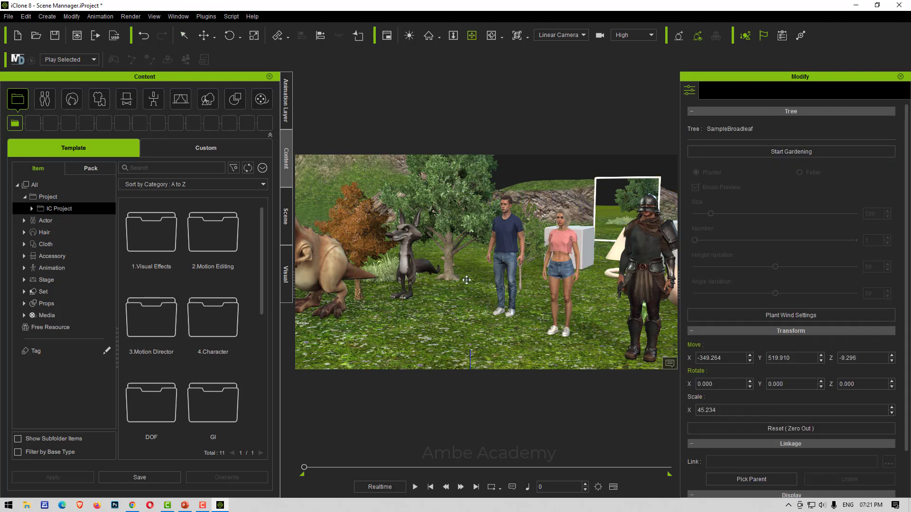
pyautogui.moveTo(504, 261); pyautogui.dragTo(499, 295, button='right')
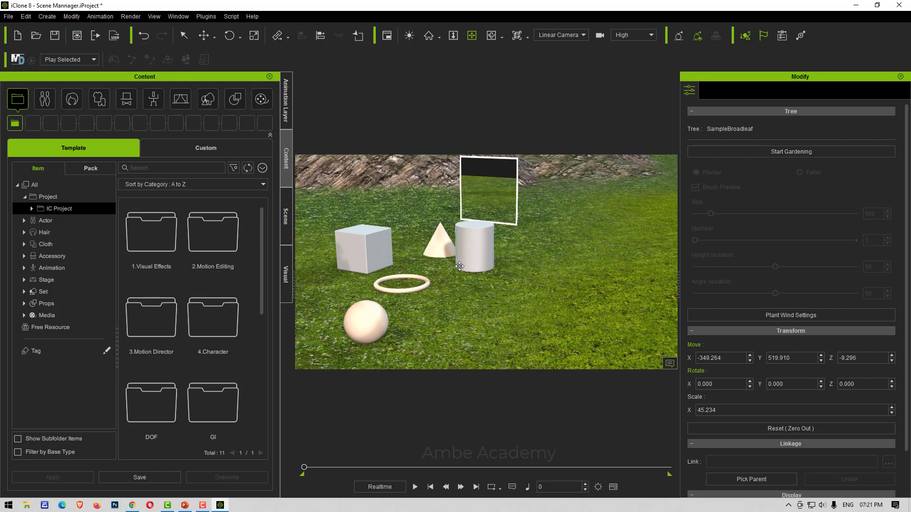
pyautogui.moveTo(467, 268); pyautogui.dragTo(481, 243)
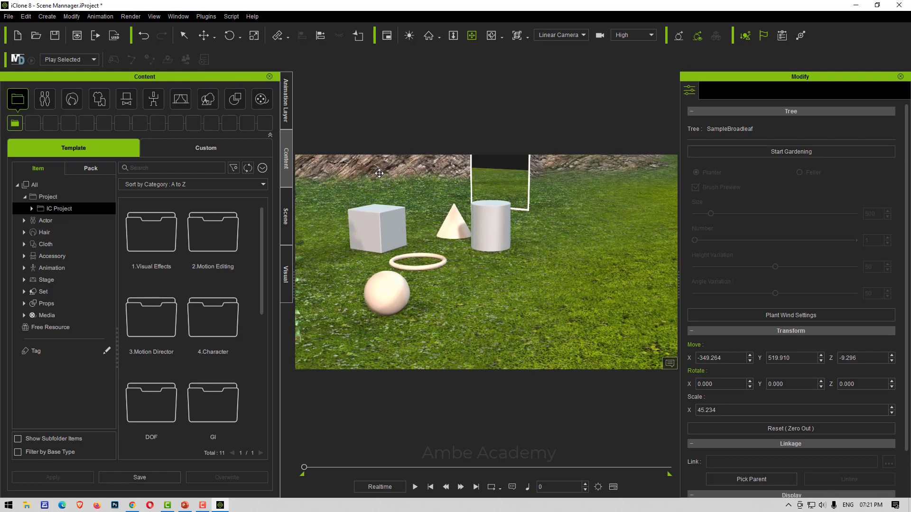
pyautogui.click(184, 35)
pyautogui.moveTo(329, 181); pyautogui.dragTo(563, 347)
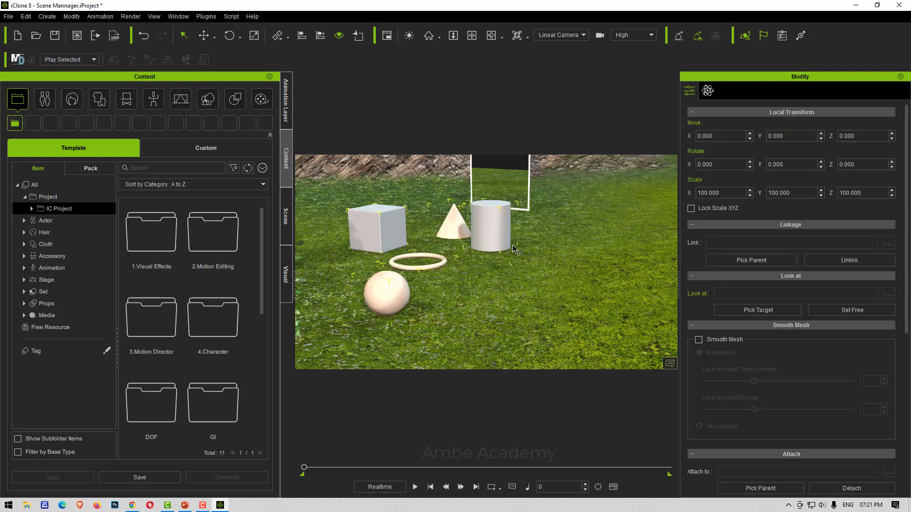
# Select the cylinder, cone, box, ring and ball individually to check each prop.
pyautogui.click(503, 235)
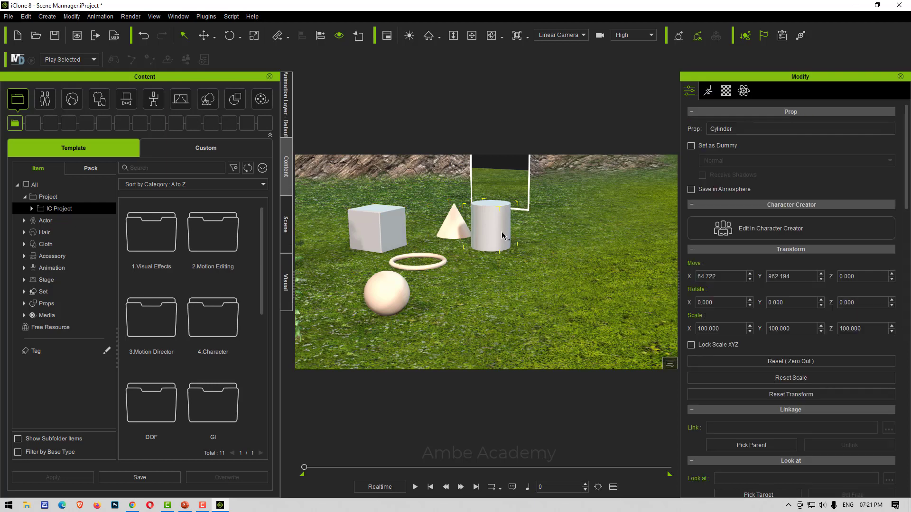
pyautogui.click(466, 234)
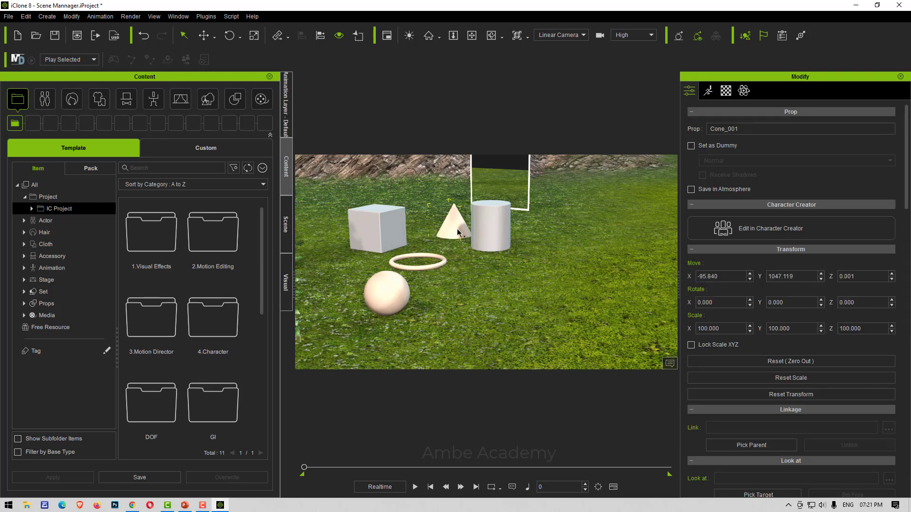
pyautogui.click(376, 229)
pyautogui.click(402, 268)
pyautogui.click(397, 283)
# Examine the characters and geometric props from several angles, ending with the armored knight and the props behind him.
pyautogui.press('x')
pyautogui.moveTo(416, 258); pyautogui.dragTo(496, 256)
pyautogui.moveTo(496, 256); pyautogui.dragTo(551, 247, button='right')
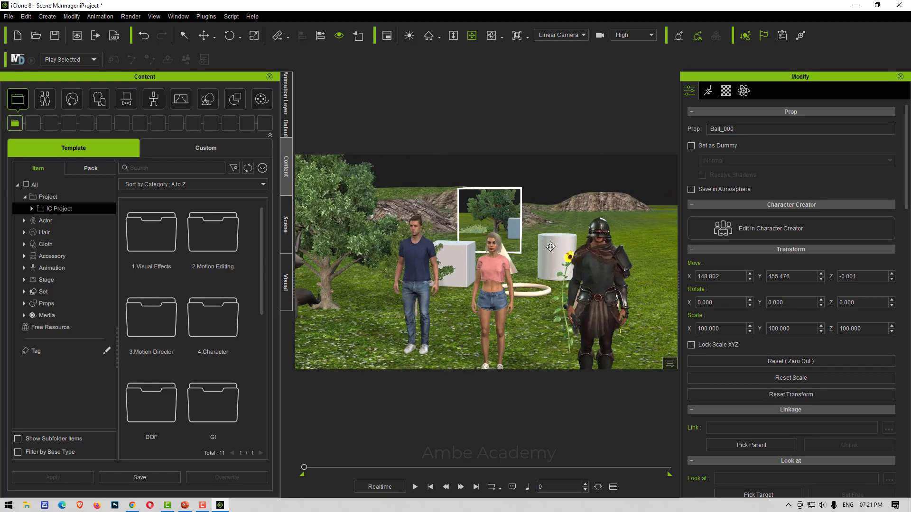
pyautogui.moveTo(532, 263); pyautogui.dragTo(503, 256)
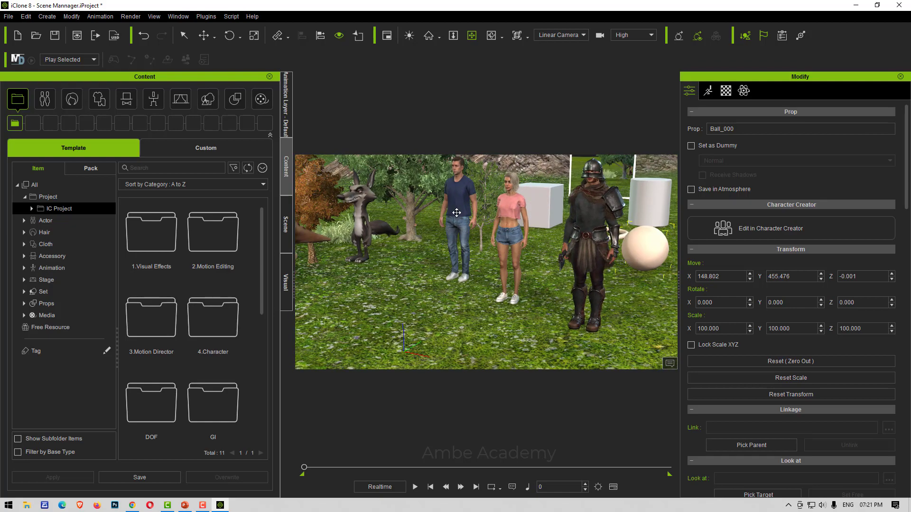
pyautogui.moveTo(454, 209); pyautogui.dragTo(463, 227)
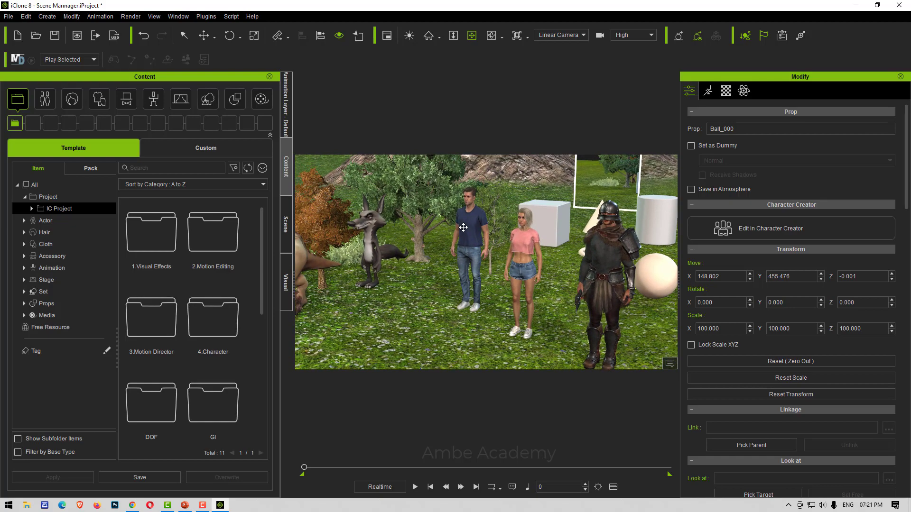
pyautogui.scroll(3, 585, 248)
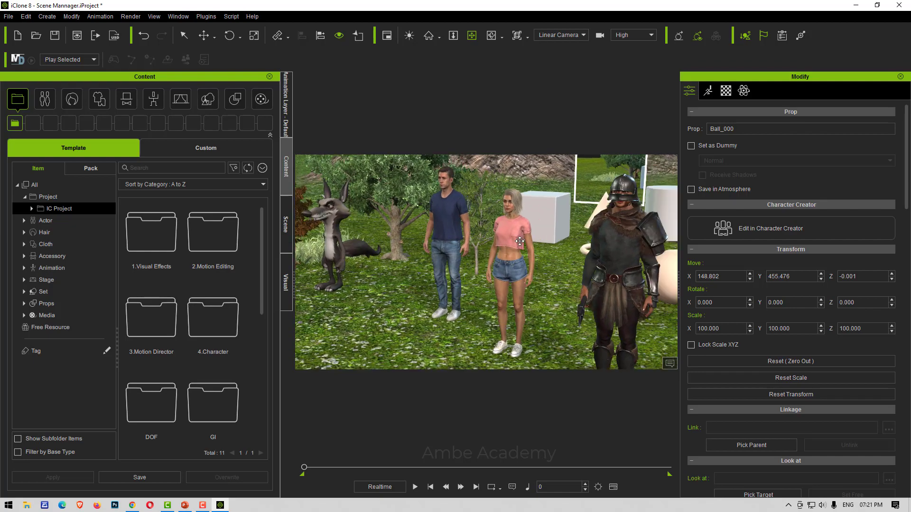
pyautogui.moveTo(586, 248); pyautogui.dragTo(485, 250)
pyautogui.moveTo(485, 249); pyautogui.dragTo(475, 257, button='right')
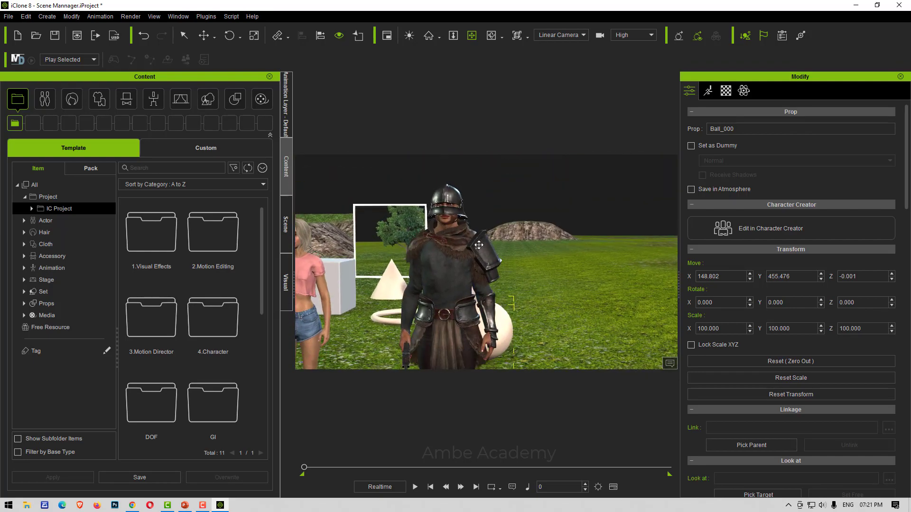
pyautogui.moveTo(478, 245); pyautogui.dragTo(463, 212)
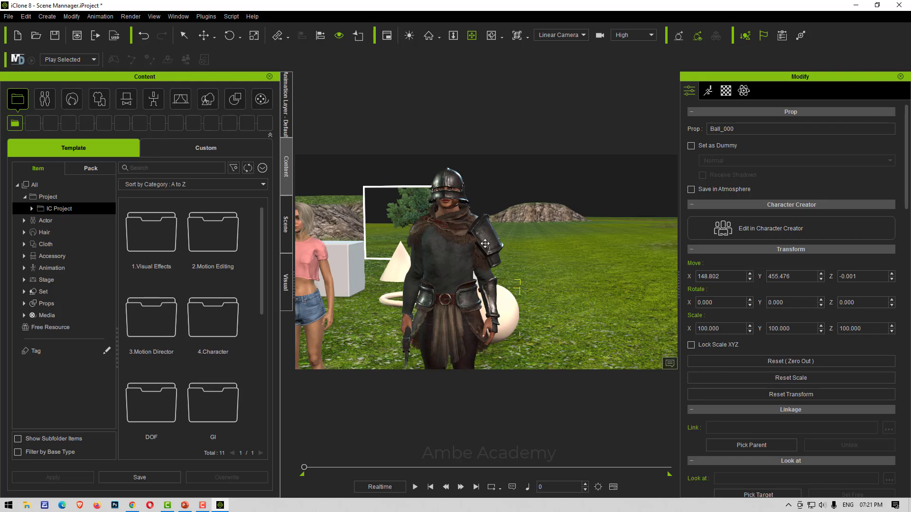
pyautogui.moveTo(507, 292); pyautogui.dragTo(427, 294, button='right')
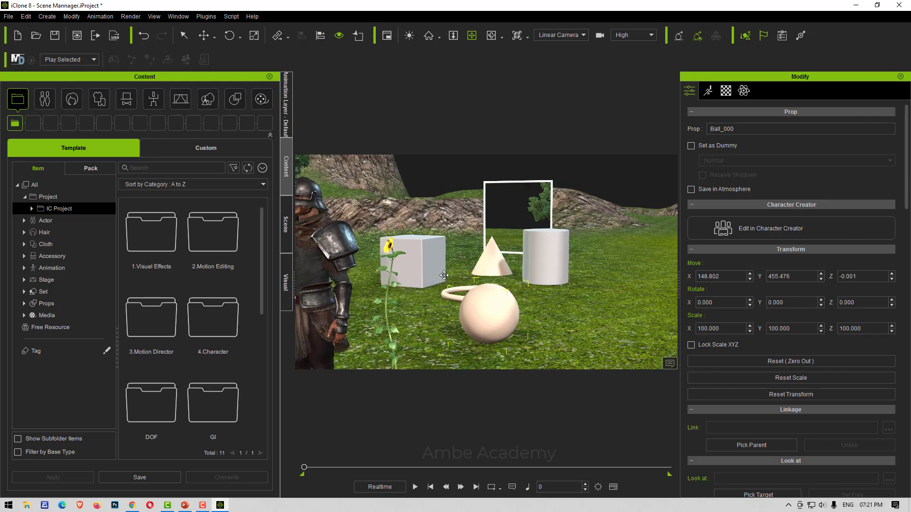
pyautogui.moveTo(444, 275); pyautogui.dragTo(464, 255)
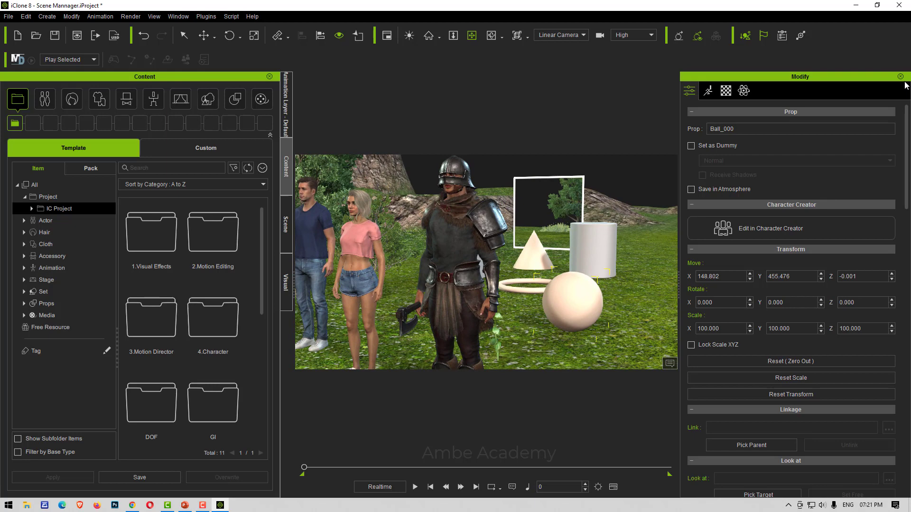
# Hide the object properties to enlarge the viewport and select the armored knight.
pyautogui.click(900, 76)
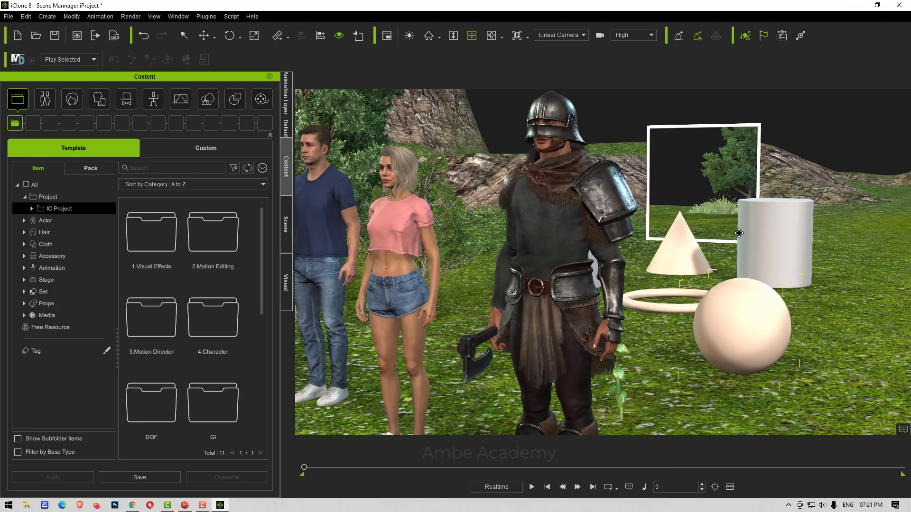
pyautogui.click(182, 38)
pyautogui.click(559, 216)
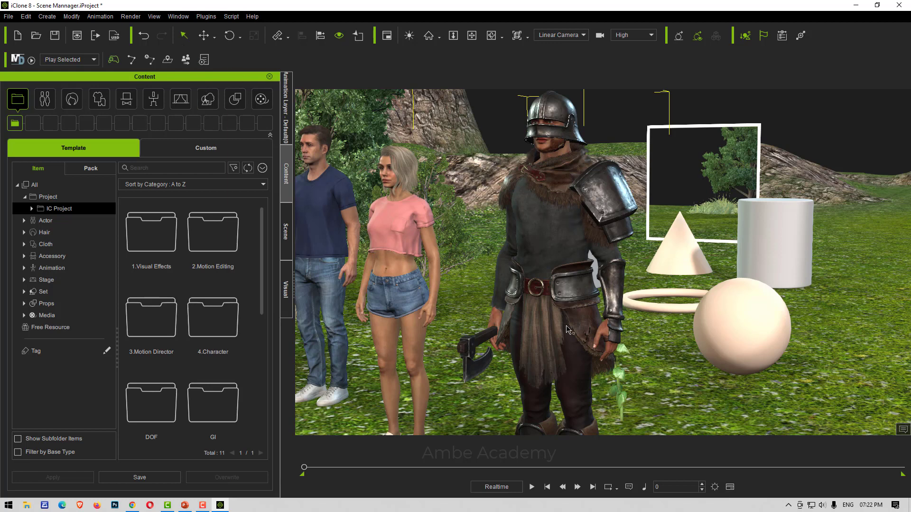
# Show the list of scene objects and expand the CC3_Base_Plus character to review its clothing and accessory parts.
pyautogui.click(286, 239)
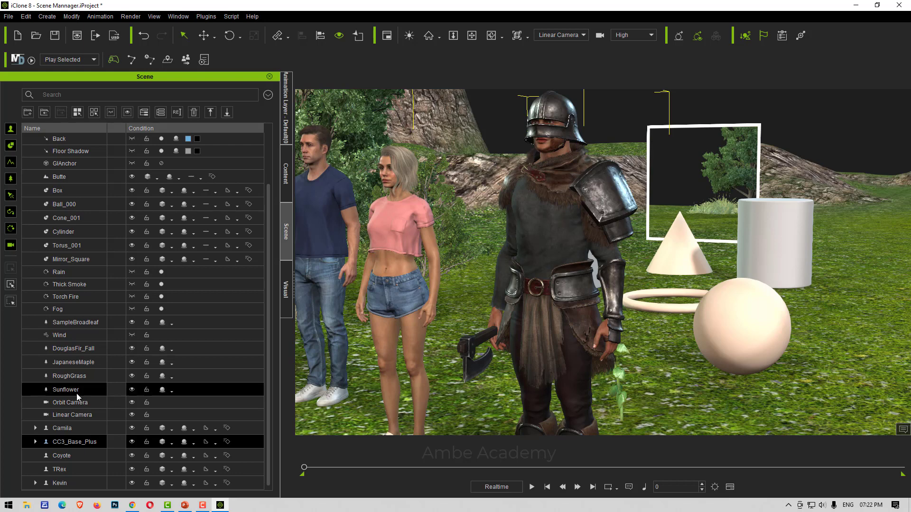
pyautogui.click(35, 442)
pyautogui.scroll(-3, 144, 400)
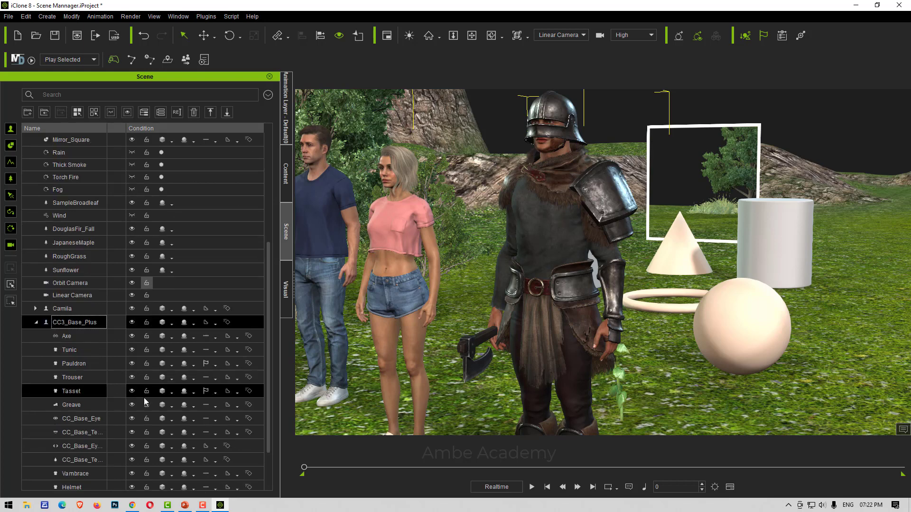
pyautogui.scroll(-1, 145, 401)
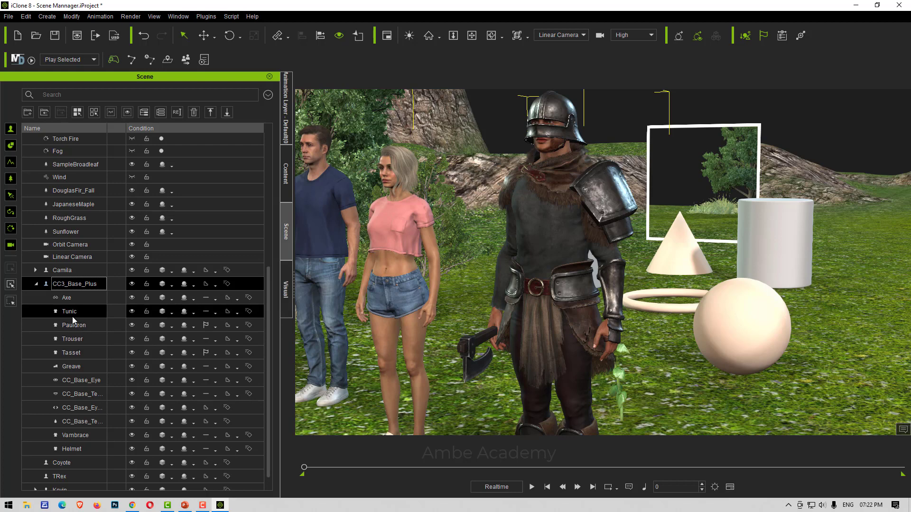
# Select the woman, the armored knight and the ball in the viewport to locate their entries in the scene list.
pyautogui.click(394, 236)
pyautogui.click(581, 237)
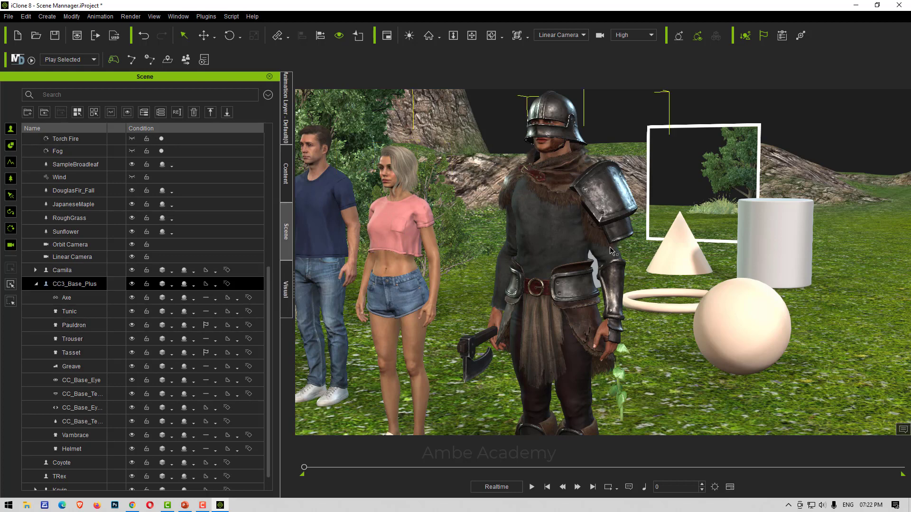
pyautogui.click(397, 231)
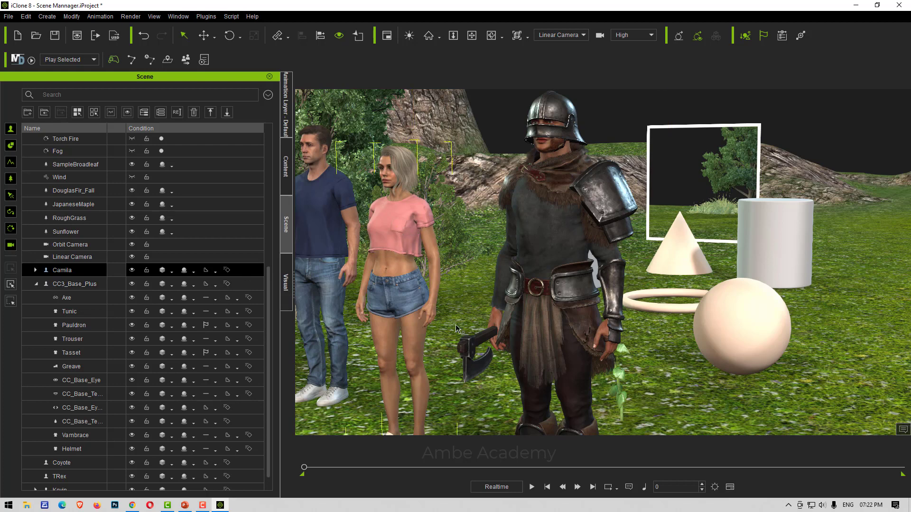
pyautogui.click(525, 211)
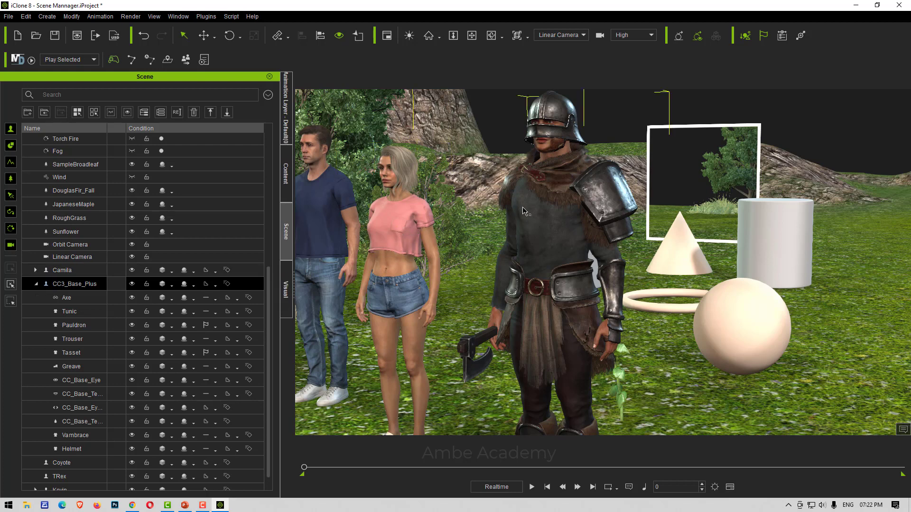
pyautogui.click(724, 328)
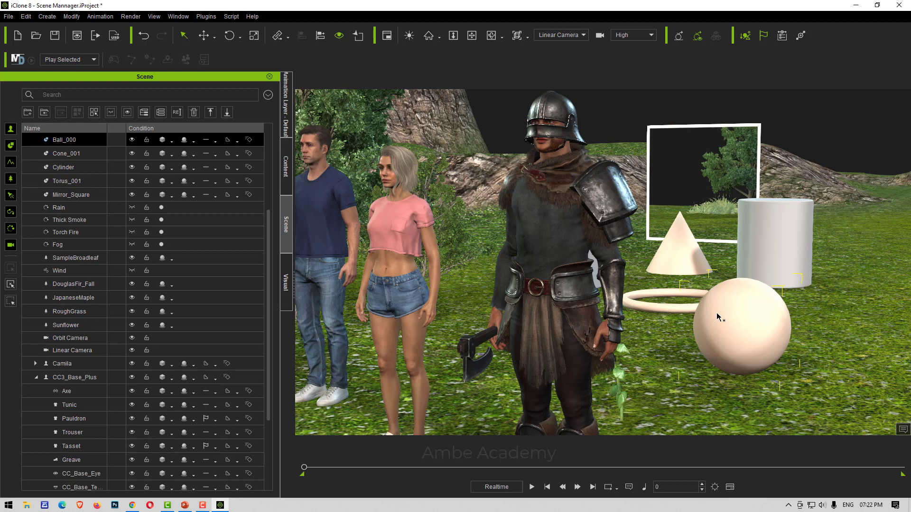
# Select the cylinder and the armored knight in the viewport to locate their entries in the scene list.
pyautogui.click(763, 255)
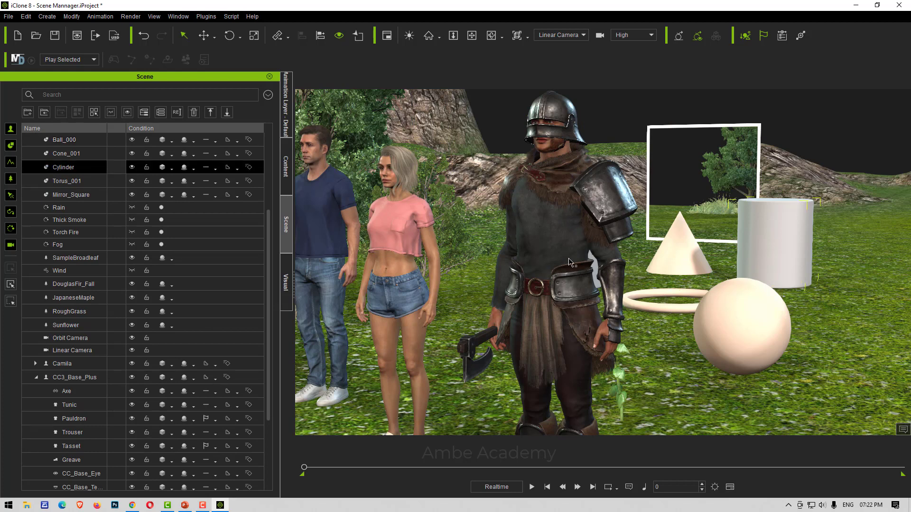
pyautogui.click(472, 354)
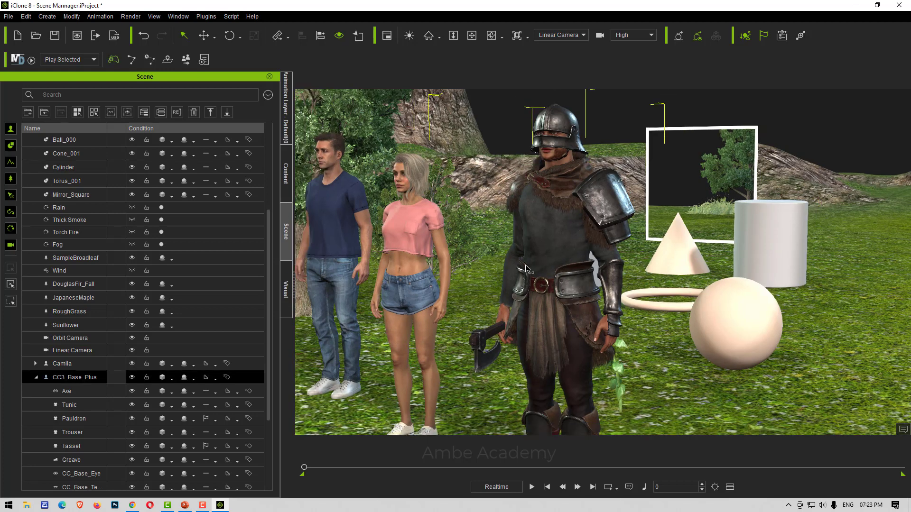
pyautogui.click(184, 419)
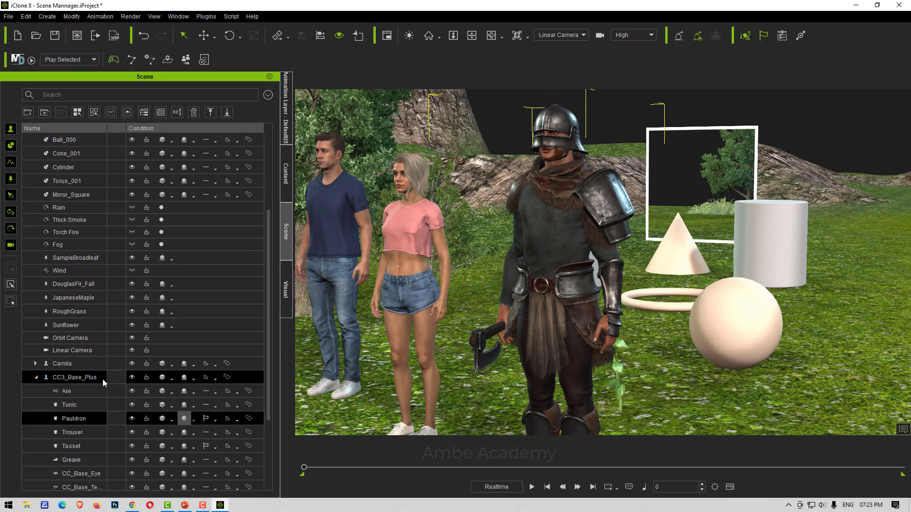
pyautogui.click(87, 378)
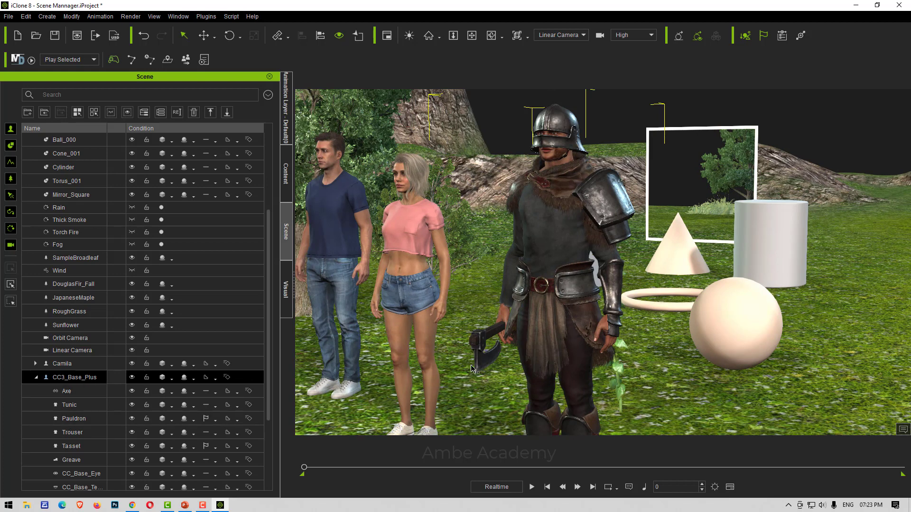
# Select the knight's axe and helmet in the viewport to locate them among the CC3_Base_Plus parts.
pyautogui.click(479, 352)
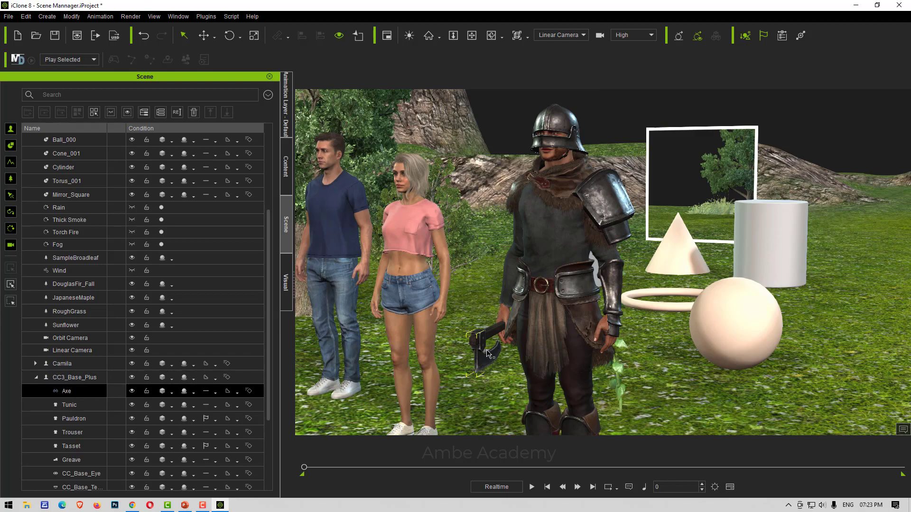
pyautogui.keyDown('alt'); pyautogui.moveTo(591, 346); pyautogui.dragTo(626, 353, button='right'); pyautogui.keyUp('alt')
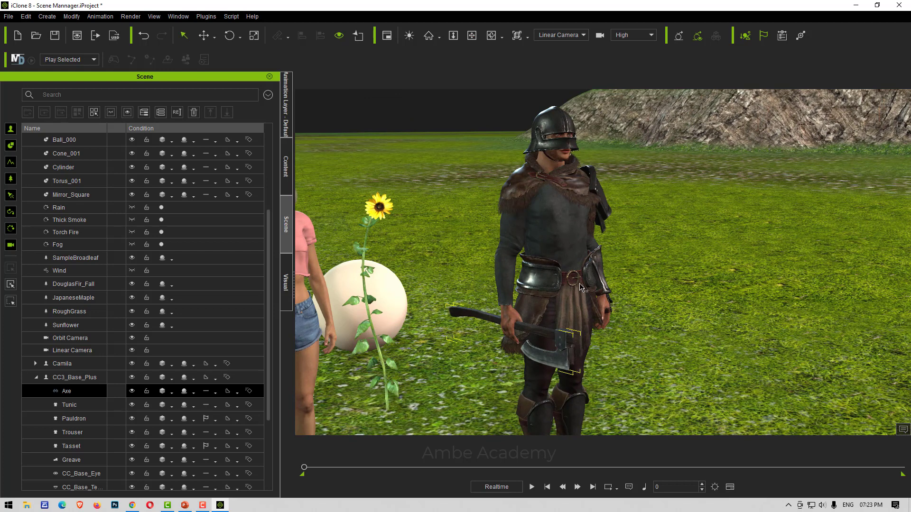
pyautogui.click(553, 130)
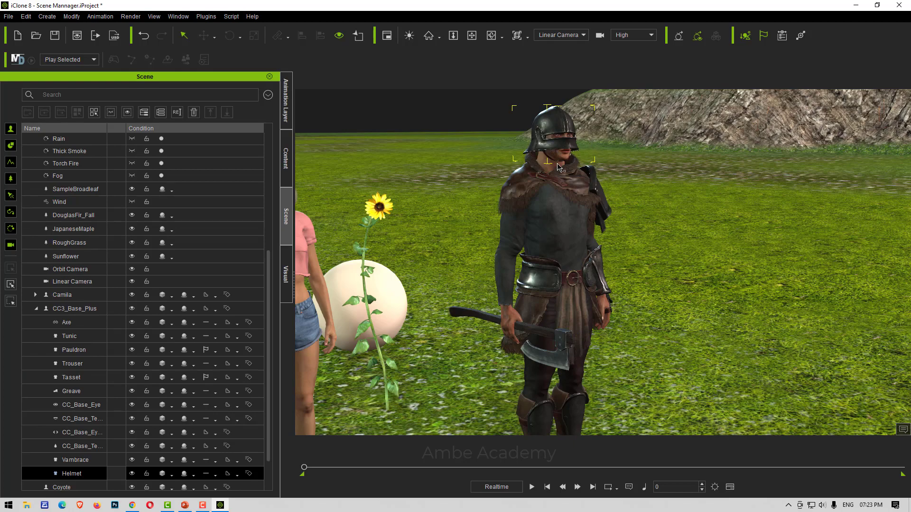
# Select the Greave, CC_Base_Eye and Tunic entries under CC3_Base_Plus to see which parts of the knight they highlight.
pyautogui.keyDown('alt'); pyautogui.moveTo(605, 214); pyautogui.dragTo(534, 223, button='right'); pyautogui.keyUp('alt')
pyautogui.keyDown('alt'); pyautogui.moveTo(535, 223); pyautogui.dragTo(575, 229); pyautogui.keyUp('alt')
pyautogui.keyDown('alt'); pyautogui.moveTo(568, 236); pyautogui.dragTo(528, 235, button='right'); pyautogui.keyUp('alt')
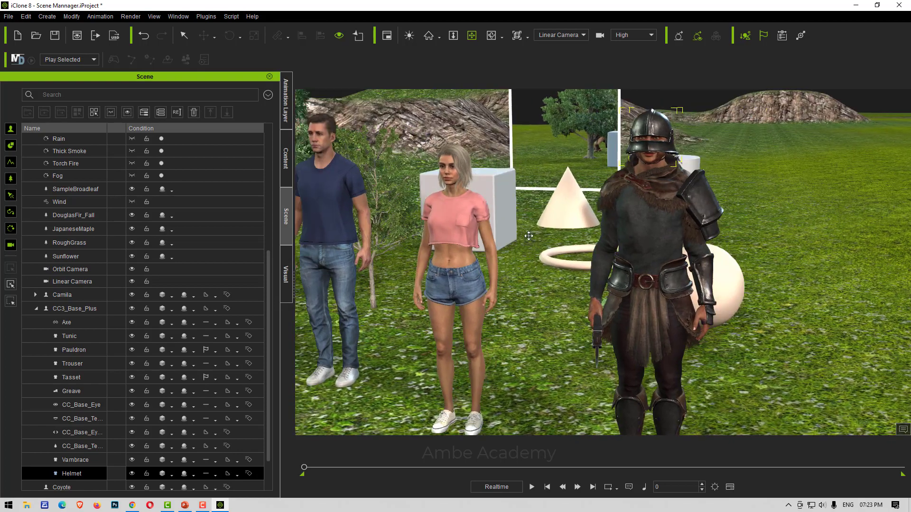
pyautogui.keyDown('alt'); pyautogui.moveTo(528, 235); pyautogui.dragTo(583, 240); pyautogui.keyUp('alt')
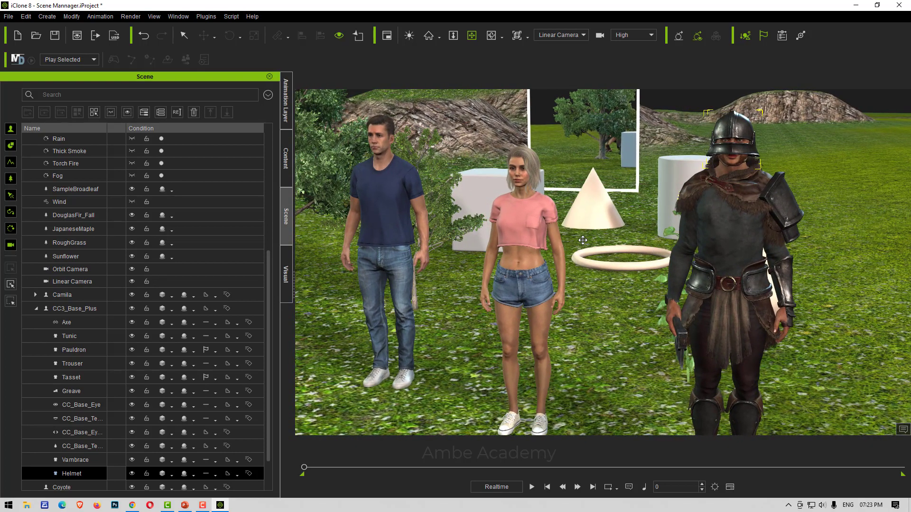
pyautogui.scroll(-5, 582, 240)
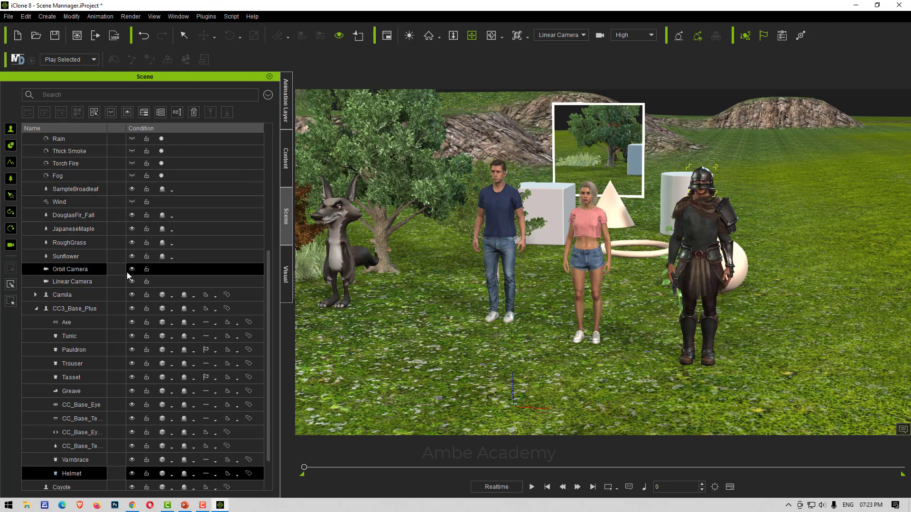
pyautogui.scroll(-1, 124, 275)
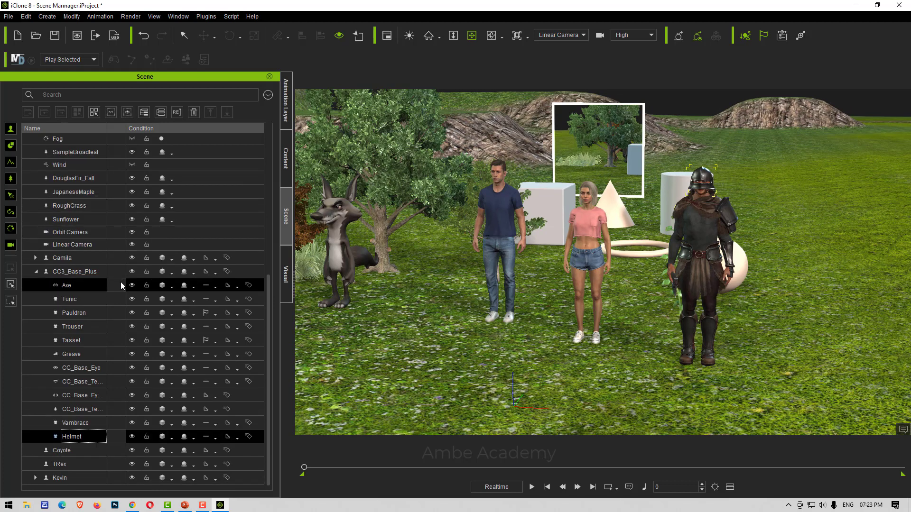
pyautogui.click(77, 357)
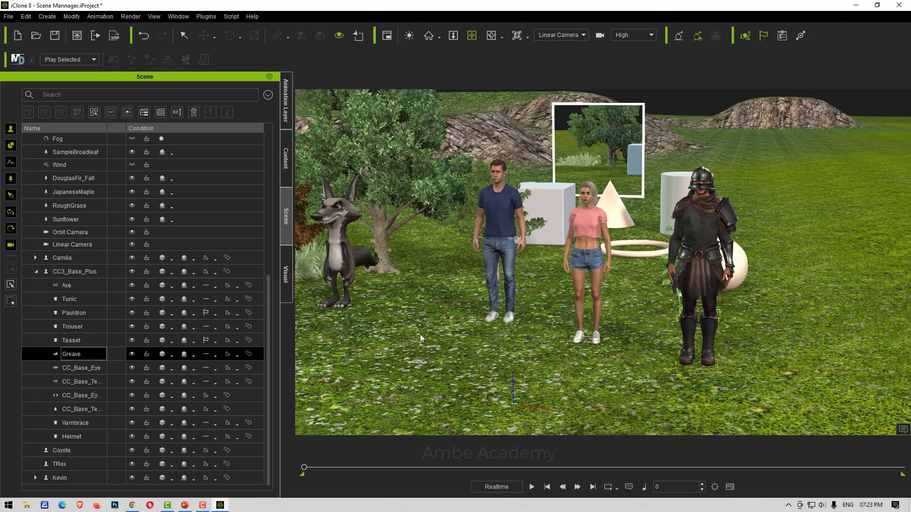
pyautogui.press('a')
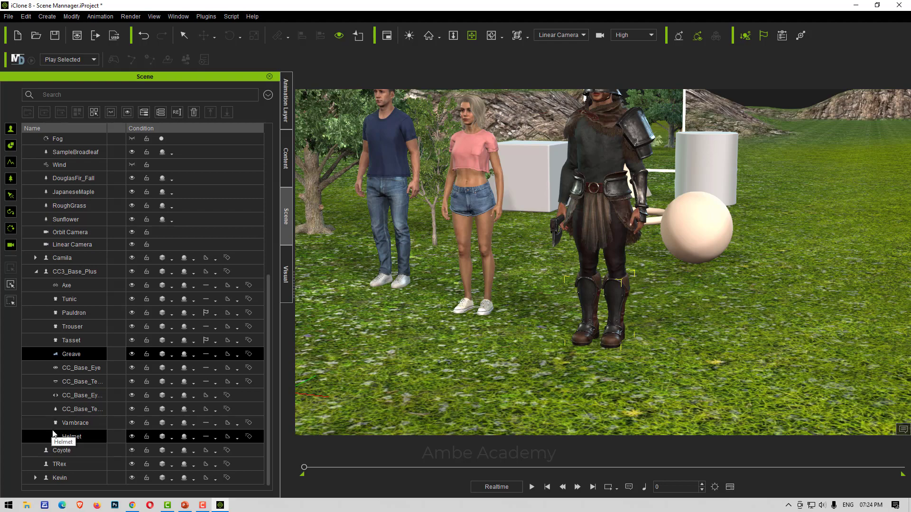
pyautogui.click(69, 368)
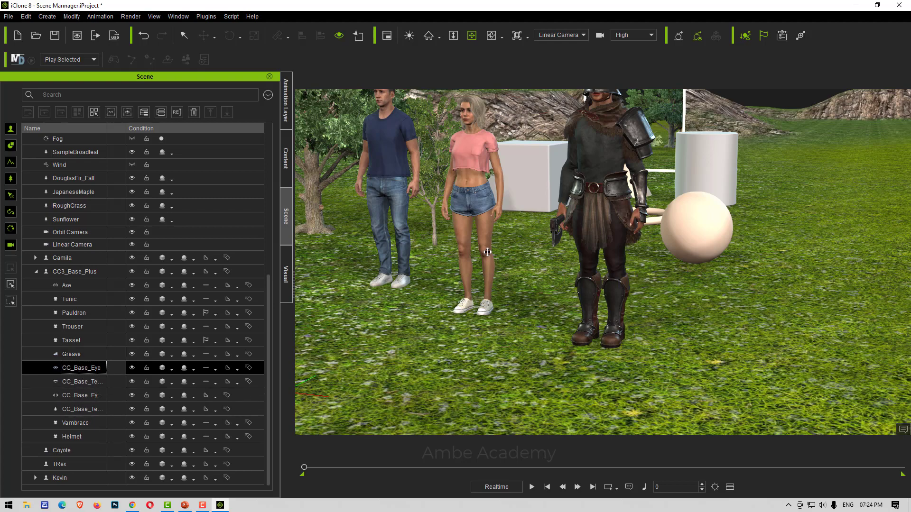
pyautogui.press('z')
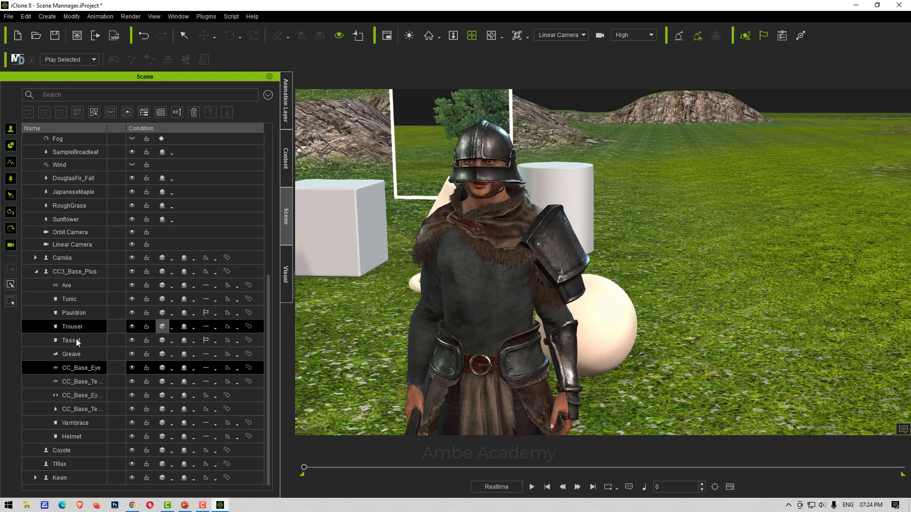
pyautogui.click(67, 299)
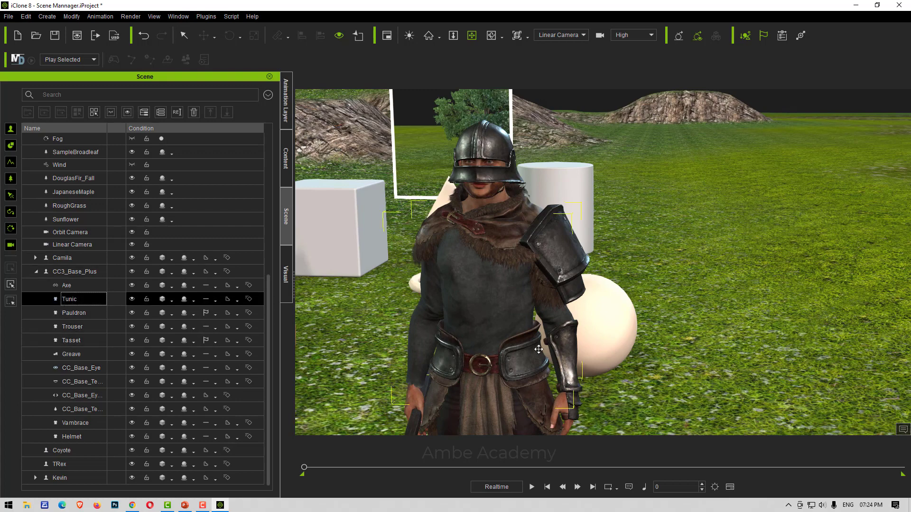
# Expand the Kevin character in the scene list, then select his Slim Jeans entry and his T-shirt in the viewport.
pyautogui.scroll(-2, 515, 277)
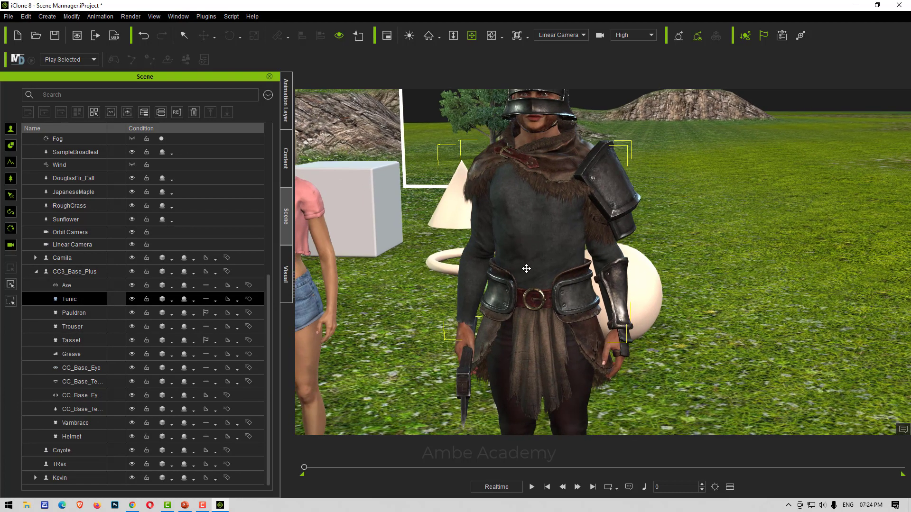
pyautogui.scroll(-1, 577, 245)
pyautogui.moveTo(438, 256); pyautogui.dragTo(535, 244, button='right')
pyautogui.moveTo(535, 243); pyautogui.dragTo(536, 246)
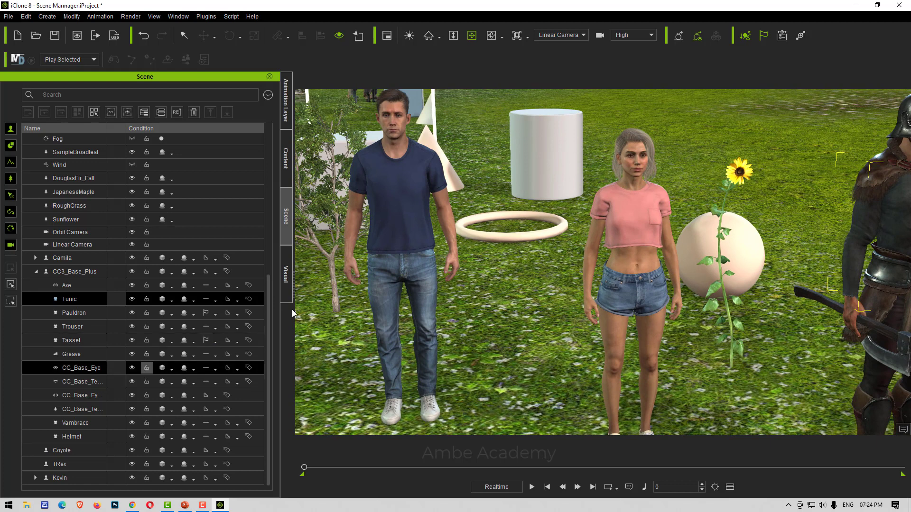
pyautogui.click(36, 478)
pyautogui.scroll(-3, 125, 422)
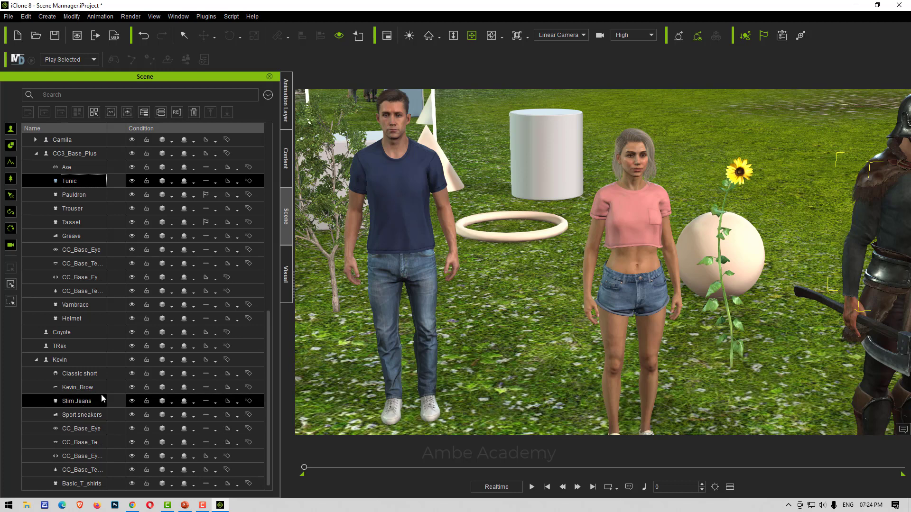
pyautogui.click(79, 403)
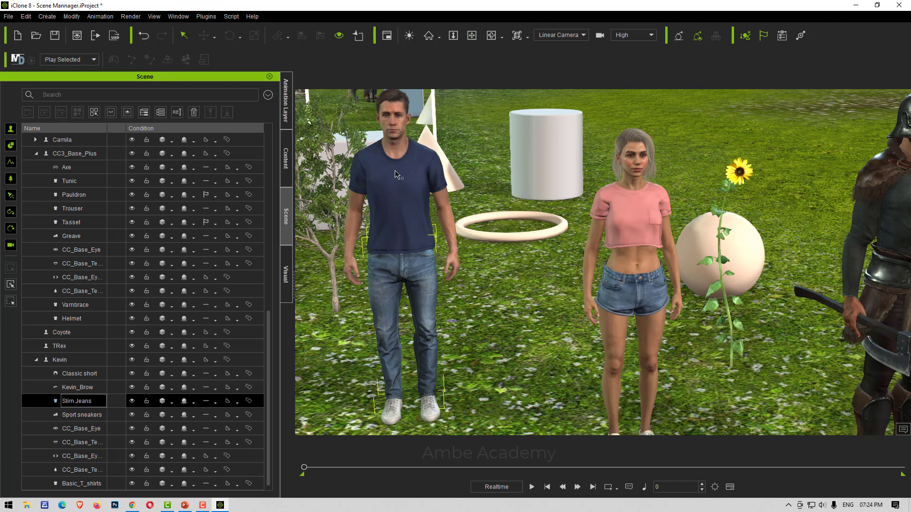
pyautogui.click(360, 173)
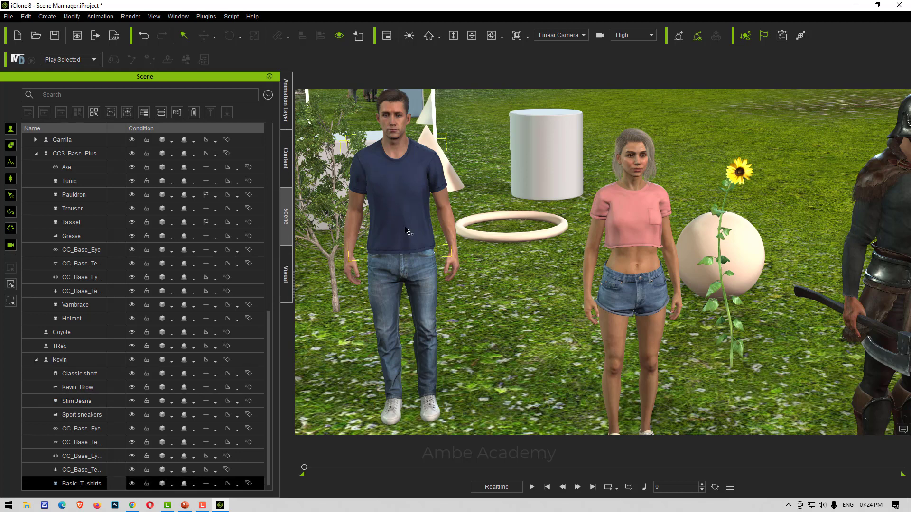
# Select the whole Kevin character in the scene list.
pyautogui.press('w')
pyautogui.moveTo(516, 234); pyautogui.dragTo(315, 237, button='right')
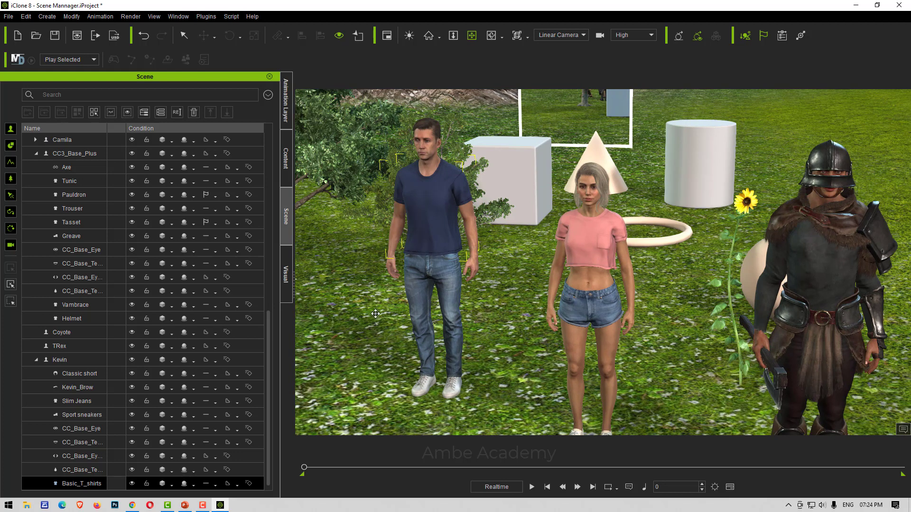
pyautogui.click(285, 287)
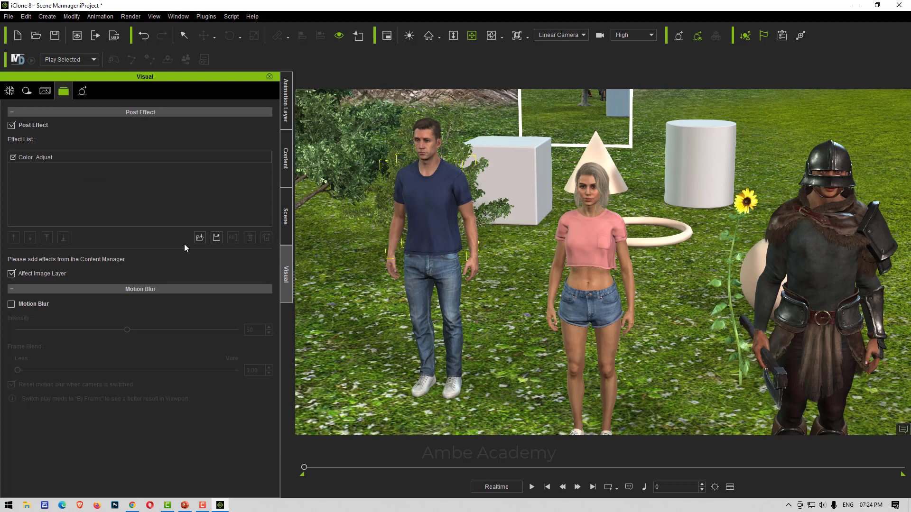
pyautogui.click(286, 216)
pyautogui.click(65, 361)
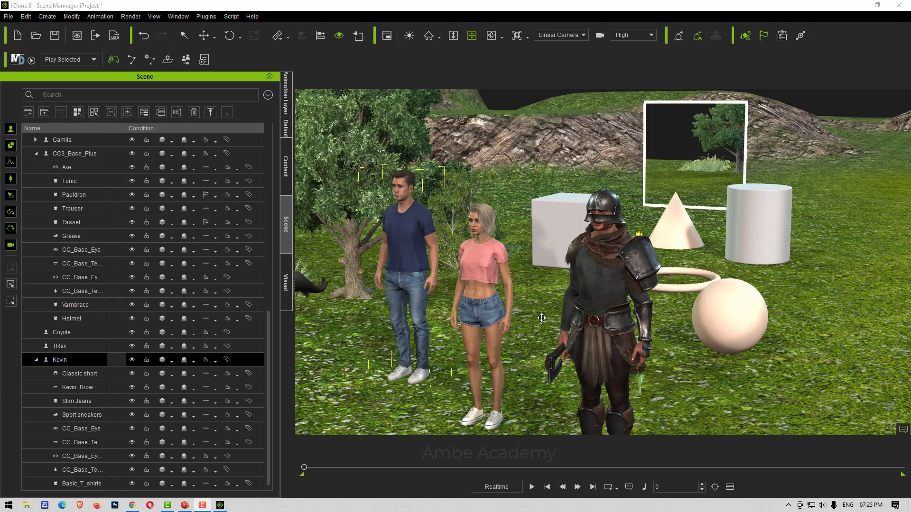
# Multi-select the ball, box, cylinder, cone, woman, armored knight and man in the viewport to highlight their entries in the scene list.
pyautogui.click(185, 36)
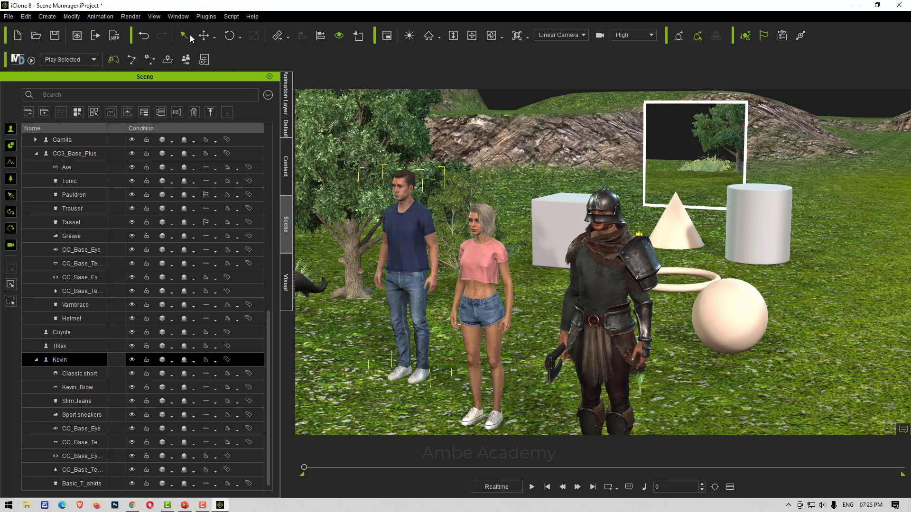
pyautogui.click(725, 322)
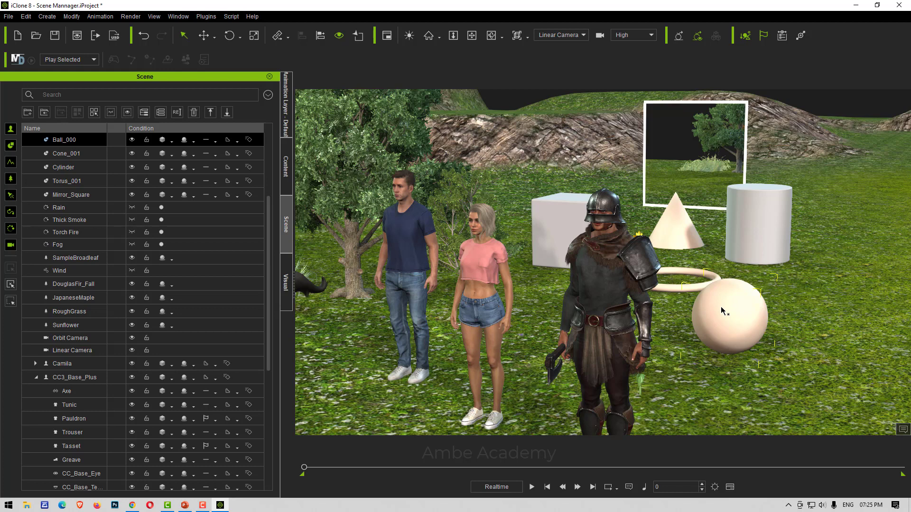
pyautogui.keyDown('ctrl'); pyautogui.click(559, 218); pyautogui.keyUp('ctrl')
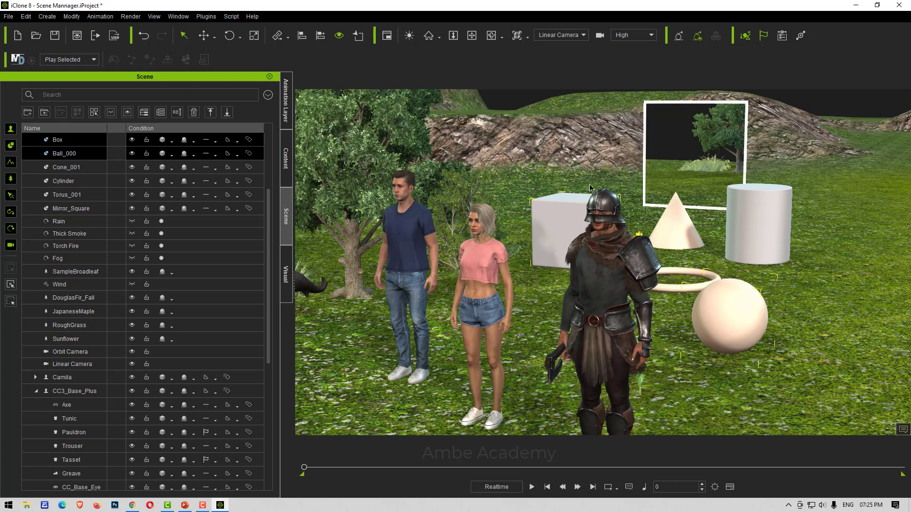
pyautogui.keyDown('ctrl'); pyautogui.click(756, 229); pyautogui.keyUp('ctrl')
pyautogui.keyDown('ctrl'); pyautogui.click(679, 230); pyautogui.keyUp('ctrl')
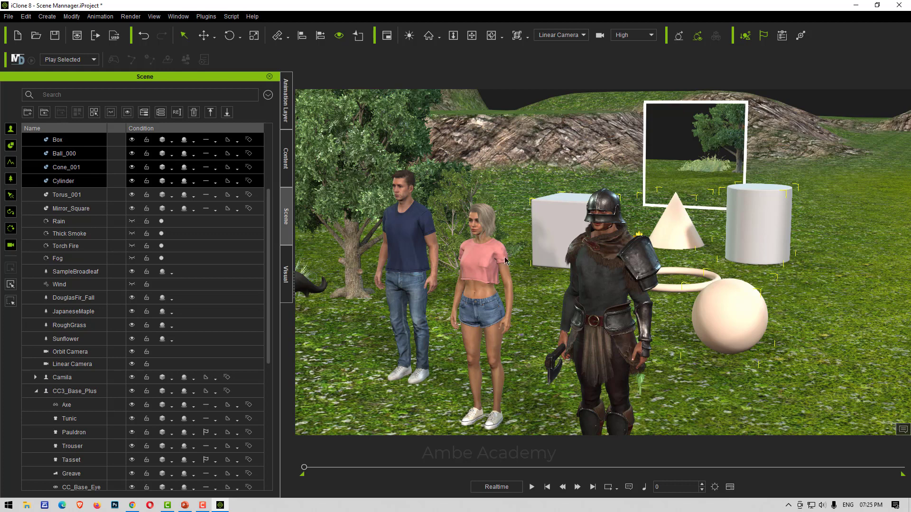
pyautogui.keyDown('ctrl'); pyautogui.click(482, 269); pyautogui.keyUp('ctrl')
pyautogui.keyDown('ctrl'); pyautogui.click(610, 292); pyautogui.keyUp('ctrl')
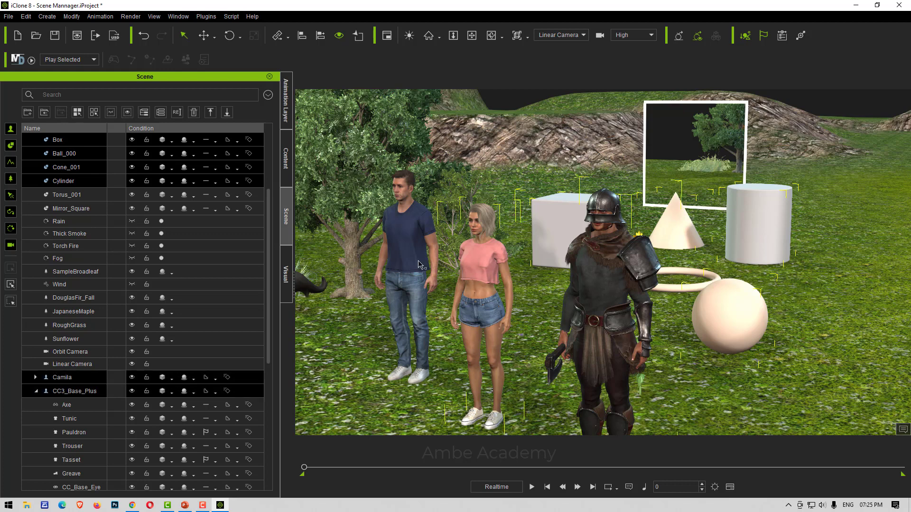
pyautogui.keyDown('ctrl'); pyautogui.click(408, 258); pyautogui.keyUp('ctrl')
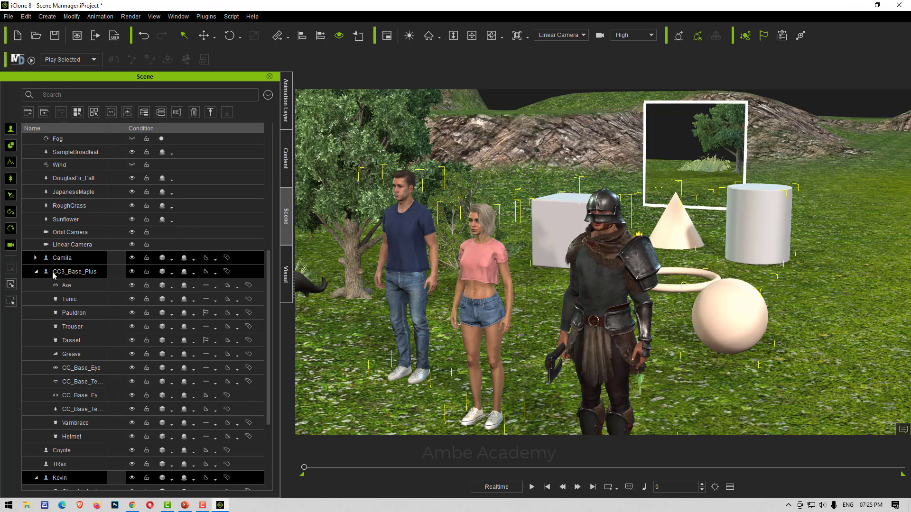
# Collapse the CC3_Base_Plus and Kevin entries in the scene list and clear the selection.
pyautogui.click(36, 272)
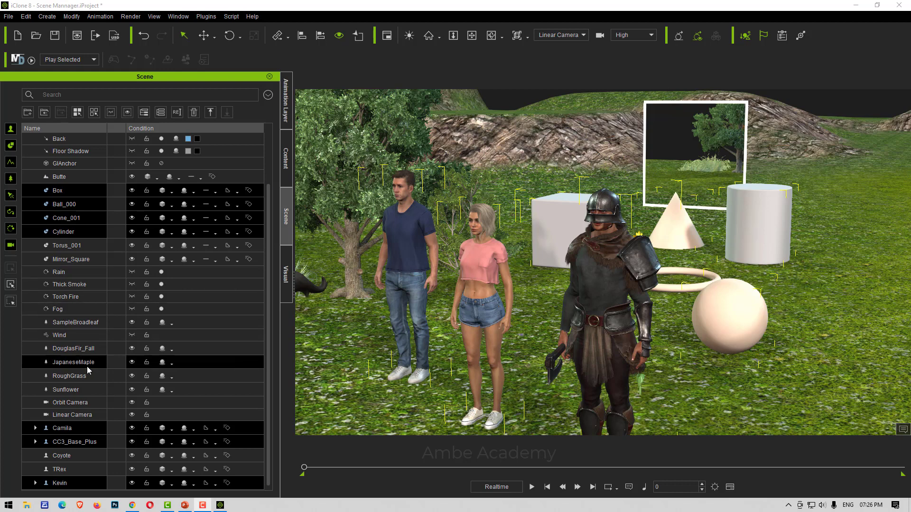
pyautogui.scroll(2, 106, 375)
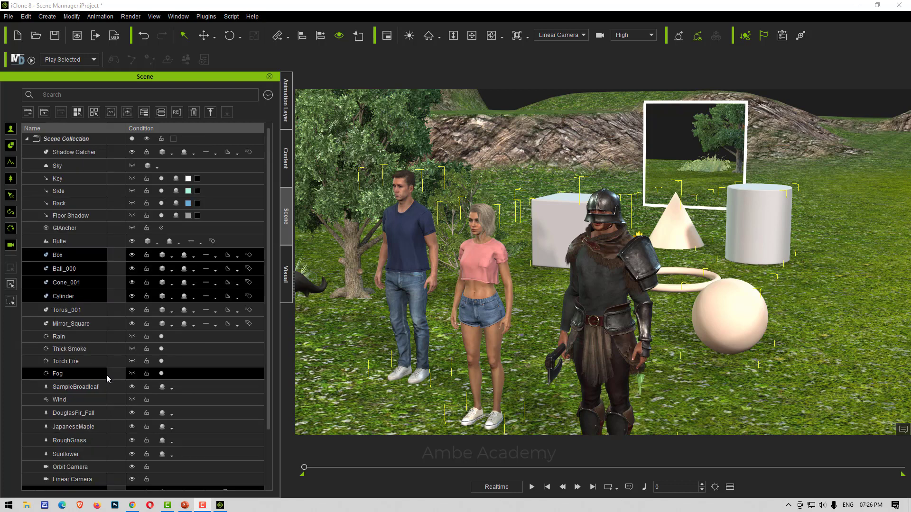
pyautogui.click(420, 311)
pyautogui.click(762, 352)
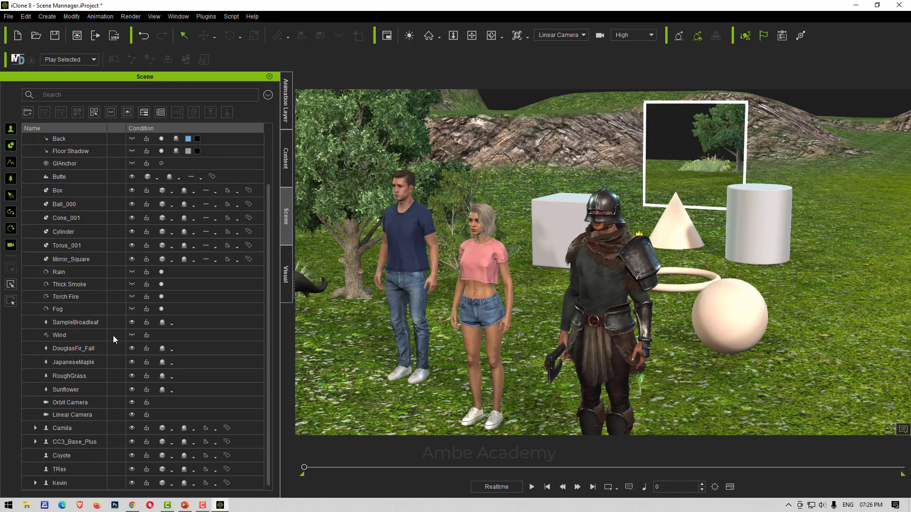
# Select Ball_000 and Cylinder together in the scene list.
pyautogui.click(77, 205)
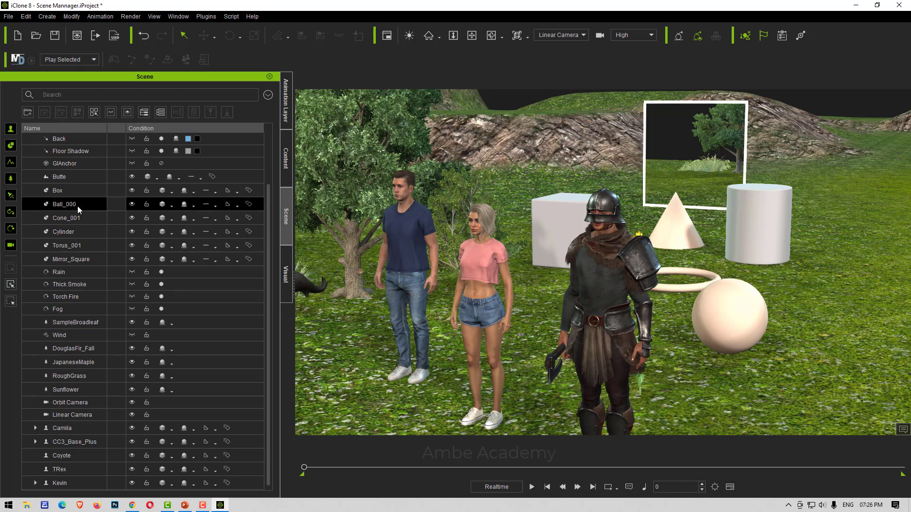
pyautogui.keyDown('ctrl'); pyautogui.click(73, 233); pyautogui.keyUp('ctrl')
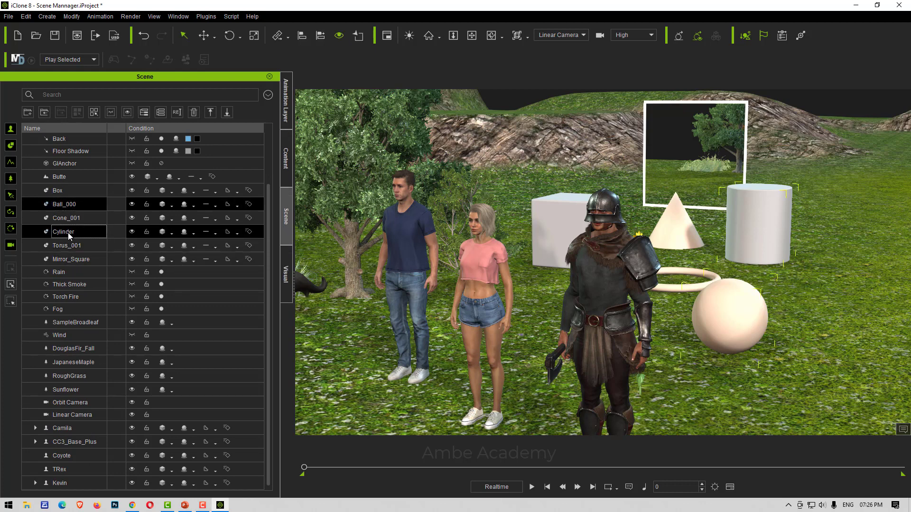
# Add Box and Camila to the current multi-selection in the scene list.
pyautogui.keyDown('ctrl'); pyautogui.click(70, 192); pyautogui.keyUp('ctrl')
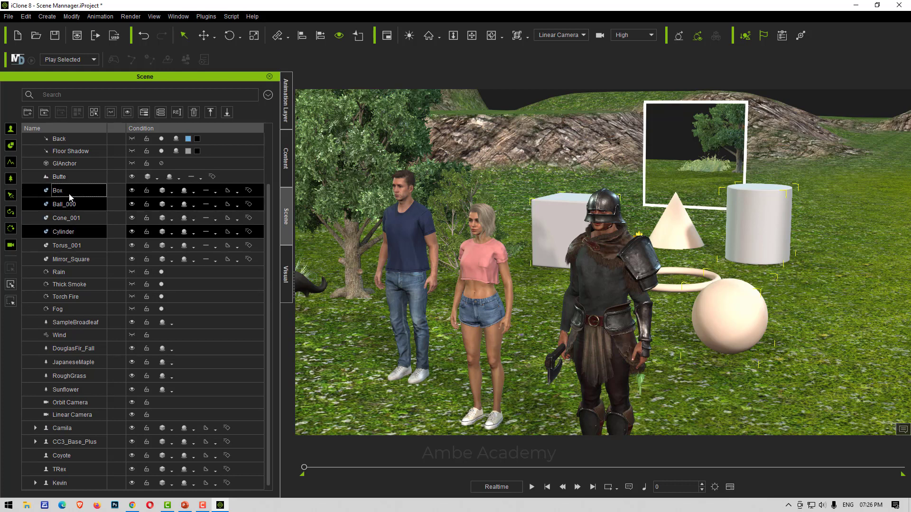
pyautogui.keyDown('ctrl'); pyautogui.click(73, 429); pyautogui.keyUp('ctrl')
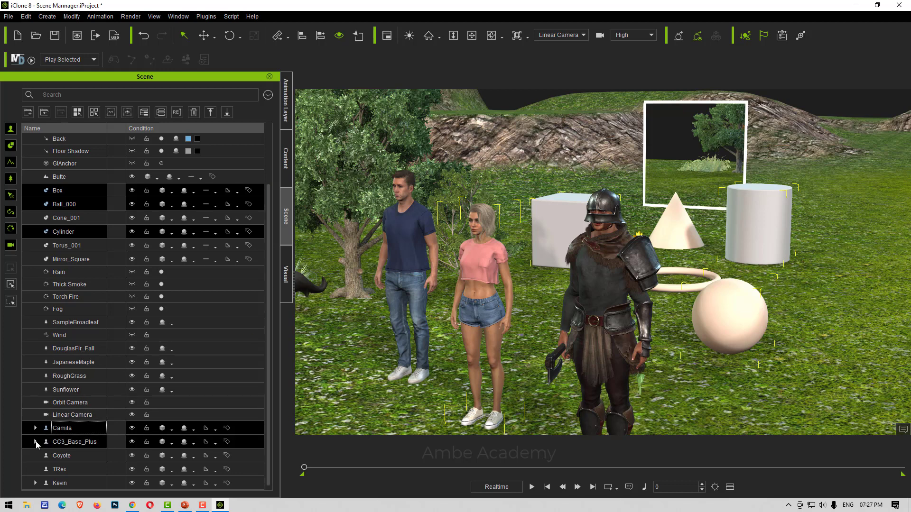
# Expand Camila and Kevin in the scene list and select in turn the Side part wavy and Classic short hair items.
pyautogui.click(36, 483)
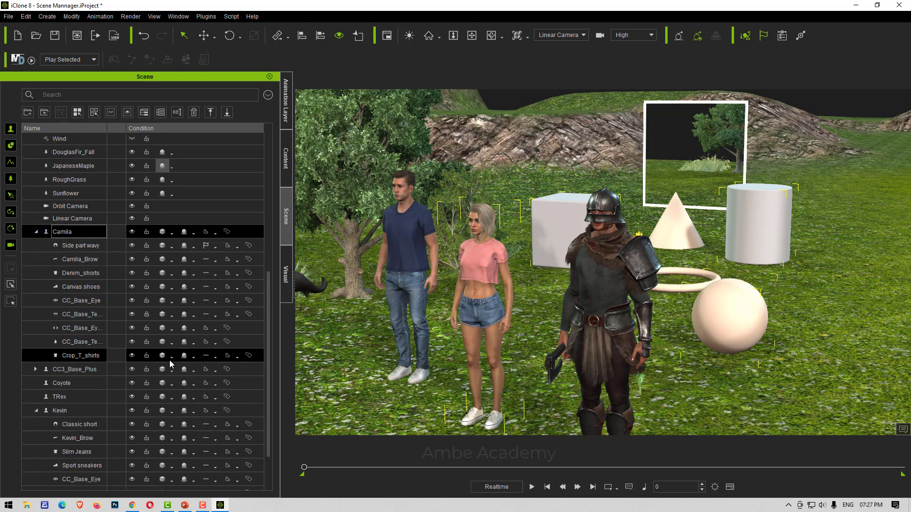
pyautogui.click(64, 194)
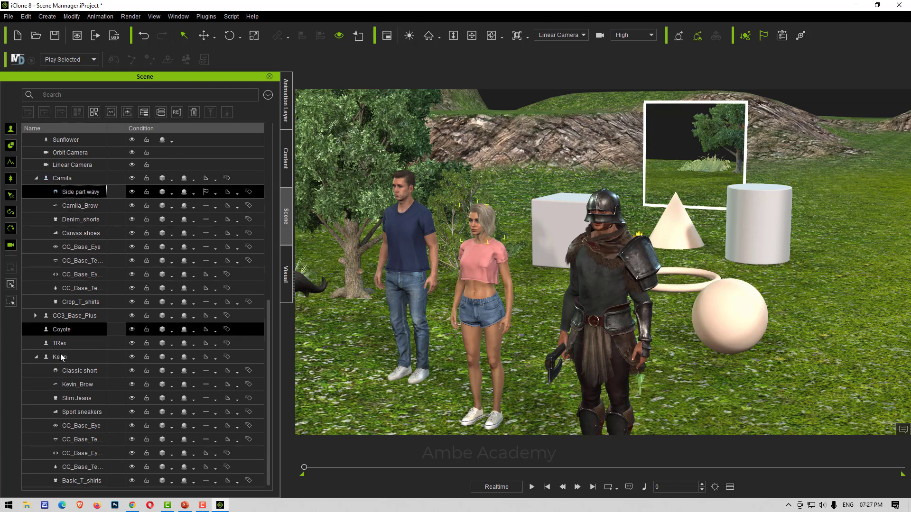
pyautogui.click(75, 370)
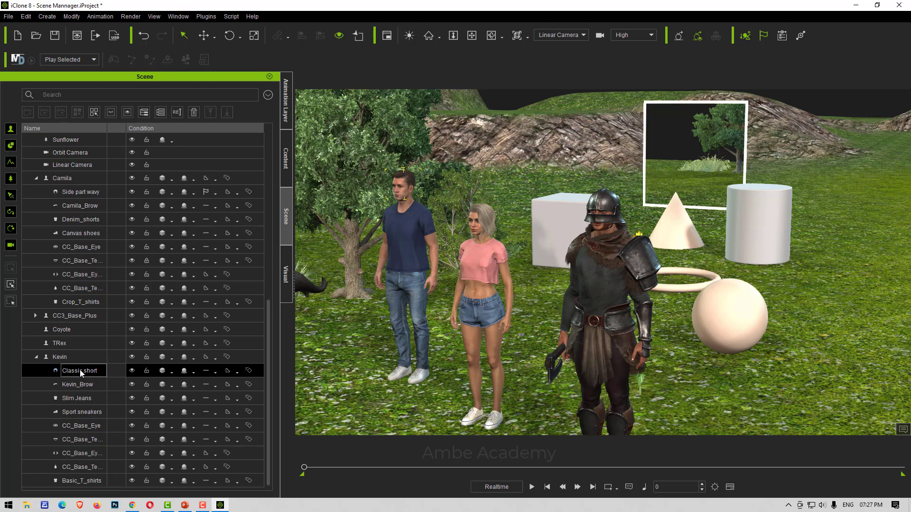
# Extend the selection from Classic short through the Kevin sub-item just above Basic_T_shirts and inspect the selected parts on the character.
pyautogui.scroll(1, 397, 175)
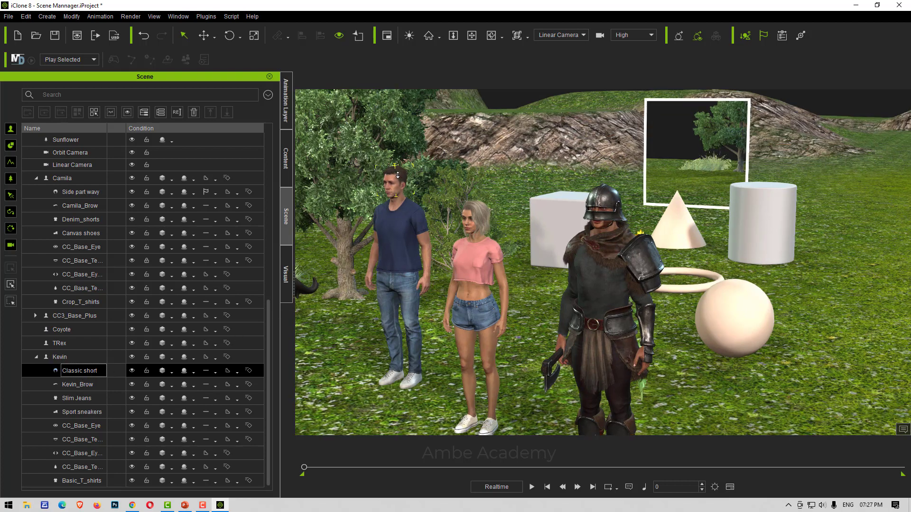
pyautogui.scroll(5, 397, 175)
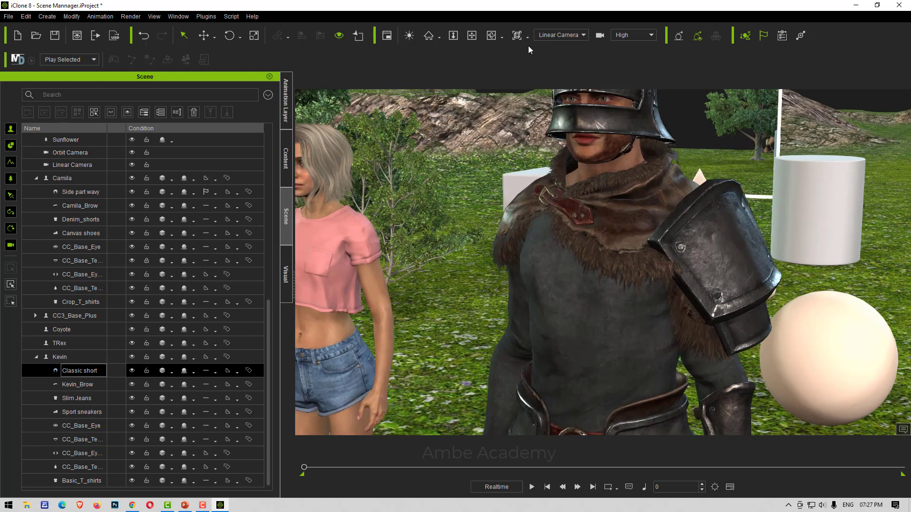
pyautogui.click(470, 36)
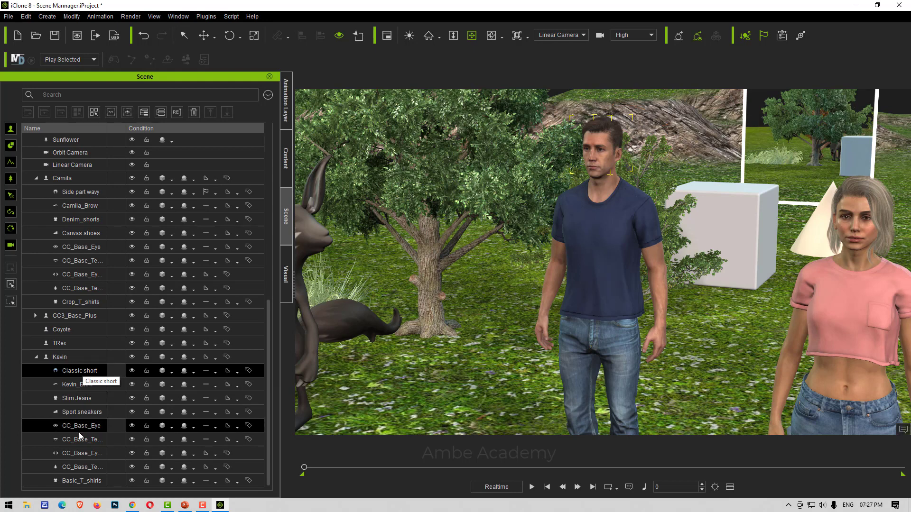
pyautogui.keyDown('shift'); pyautogui.click(77, 465); pyautogui.keyUp('shift')
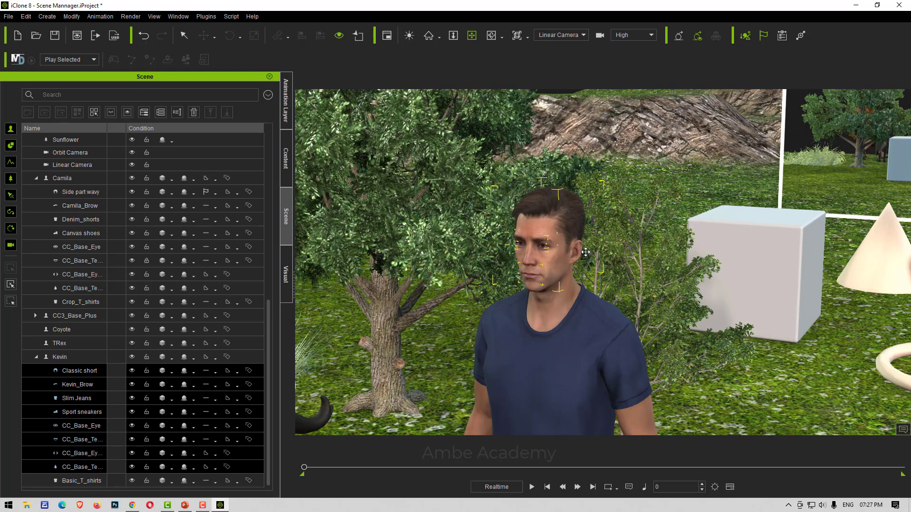
pyautogui.moveTo(537, 277); pyautogui.dragTo(553, 229)
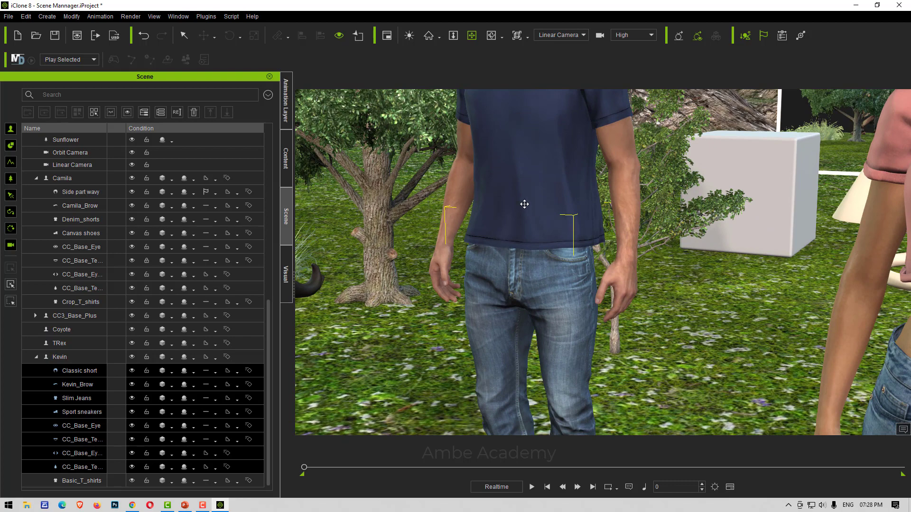
pyautogui.moveTo(524, 204); pyautogui.dragTo(524, 316)
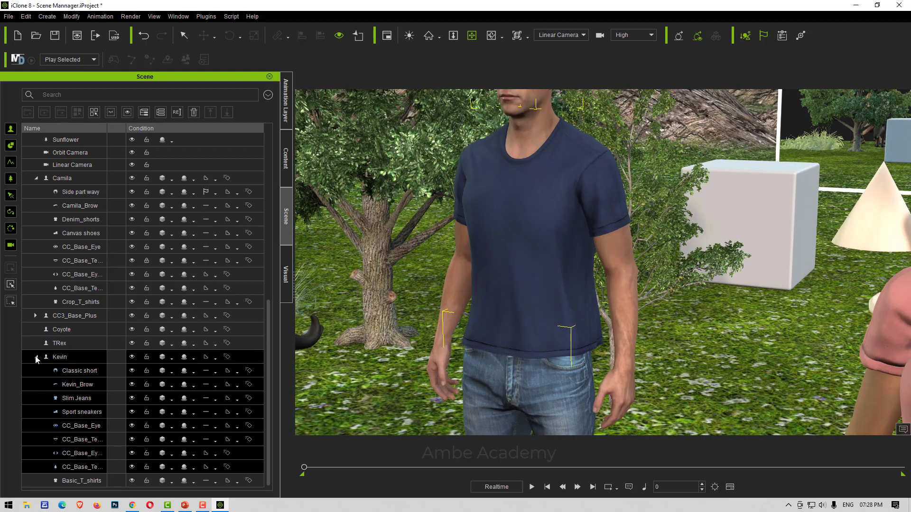
# Collapse the Kevin and Camila entries in the scene list.
pyautogui.click(36, 359)
pyautogui.scroll(5, 40, 346)
pyautogui.scroll(-5, 43, 366)
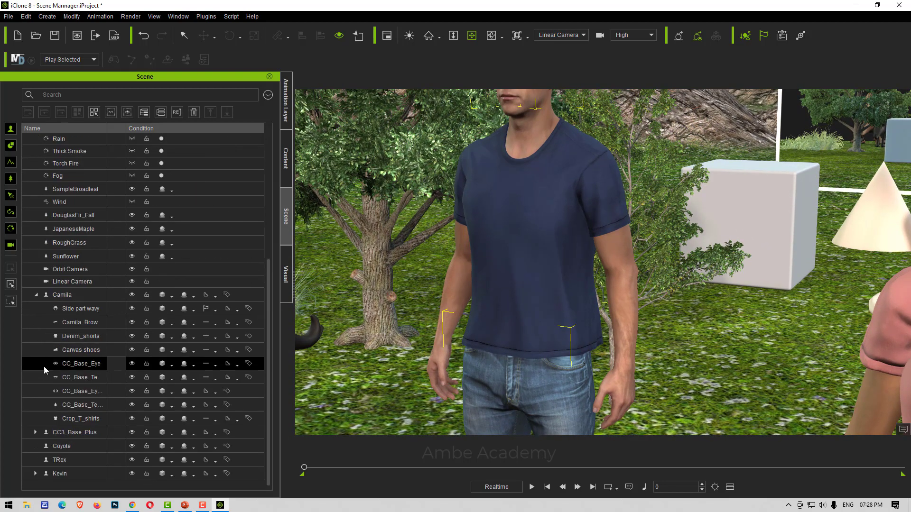
pyautogui.click(34, 298)
pyautogui.scroll(3, 69, 324)
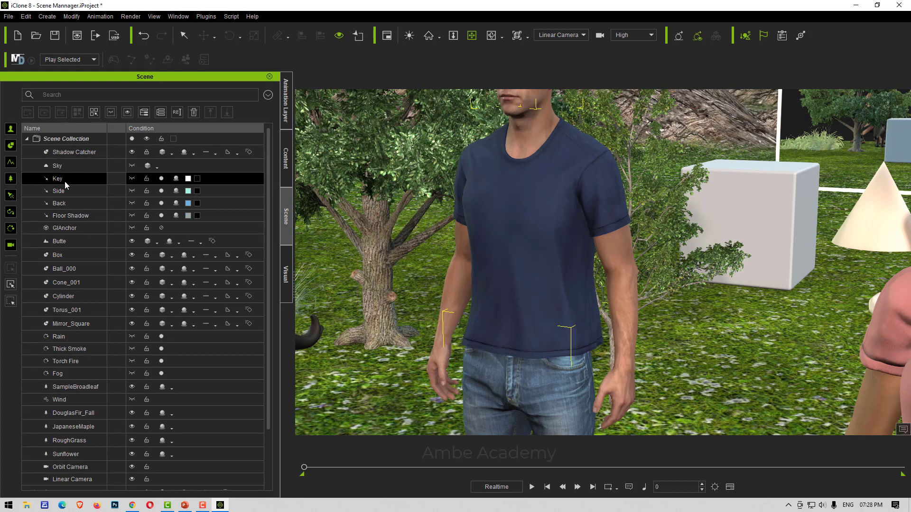
# Select only Sky and Fog together in the scene list, leaving out the entries between them.
pyautogui.click(68, 168)
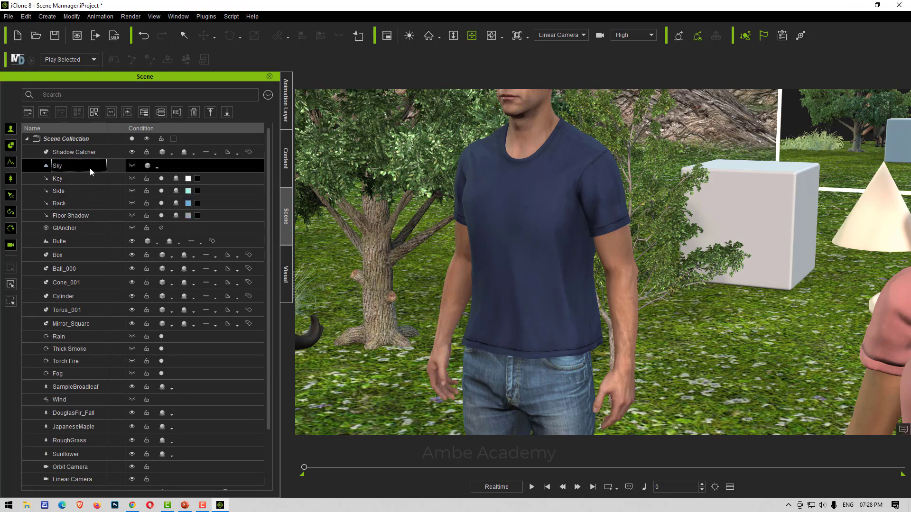
pyautogui.keyDown('ctrl'); pyautogui.click(75, 374); pyautogui.keyUp('ctrl')
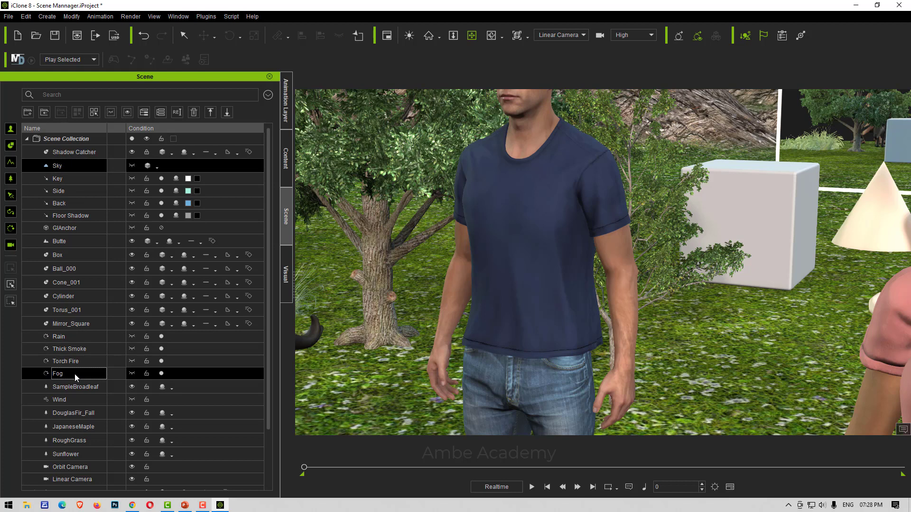
# Select the continuous range of scene list entries from Sky to Fog and view the selected props in the viewport.
pyautogui.click(78, 361)
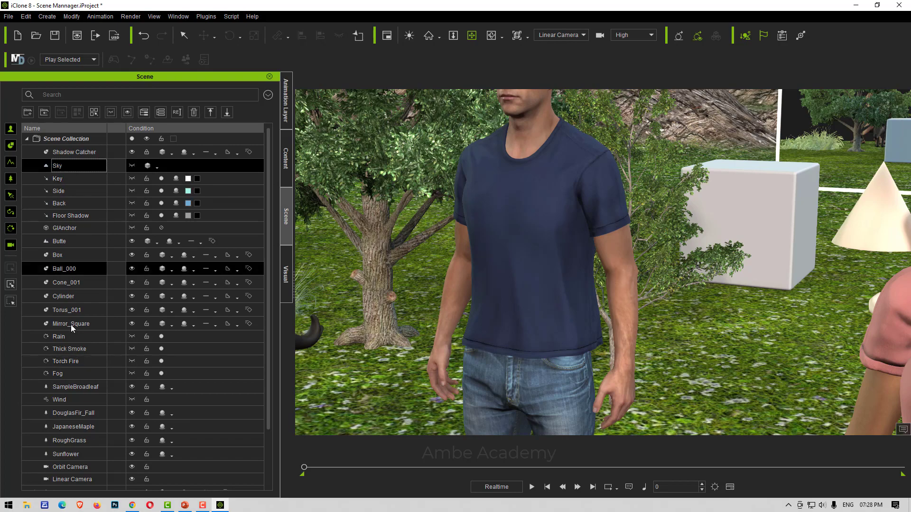
pyautogui.keyDown('shift'); pyautogui.click(72, 370); pyautogui.keyUp('shift')
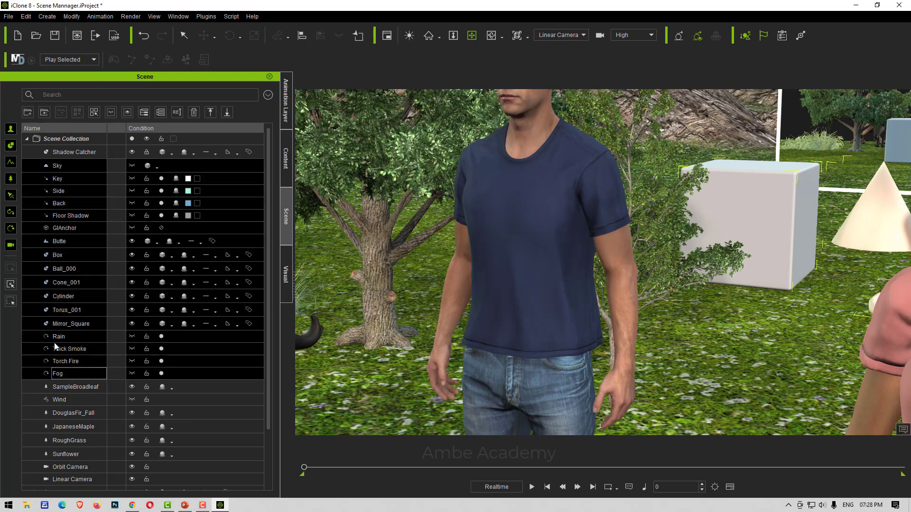
pyautogui.scroll(-10, 601, 361)
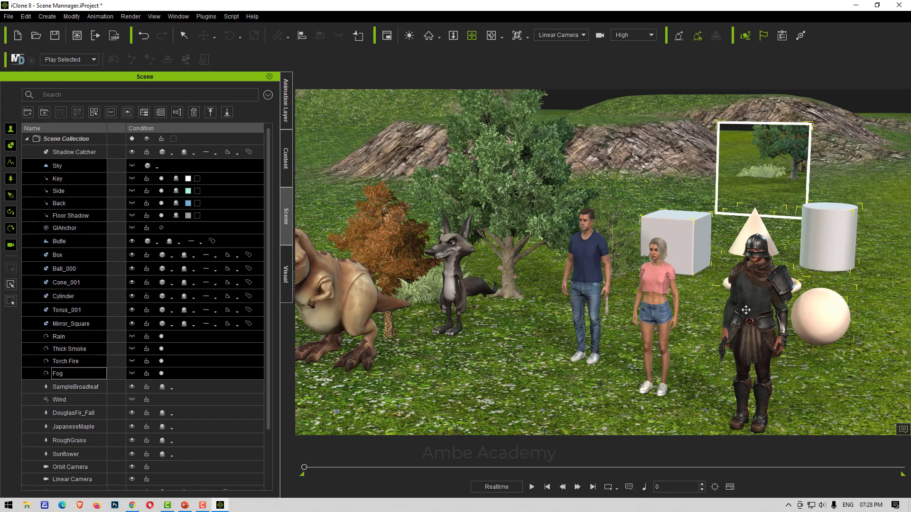
pyautogui.moveTo(784, 293); pyautogui.dragTo(809, 287, button='right')
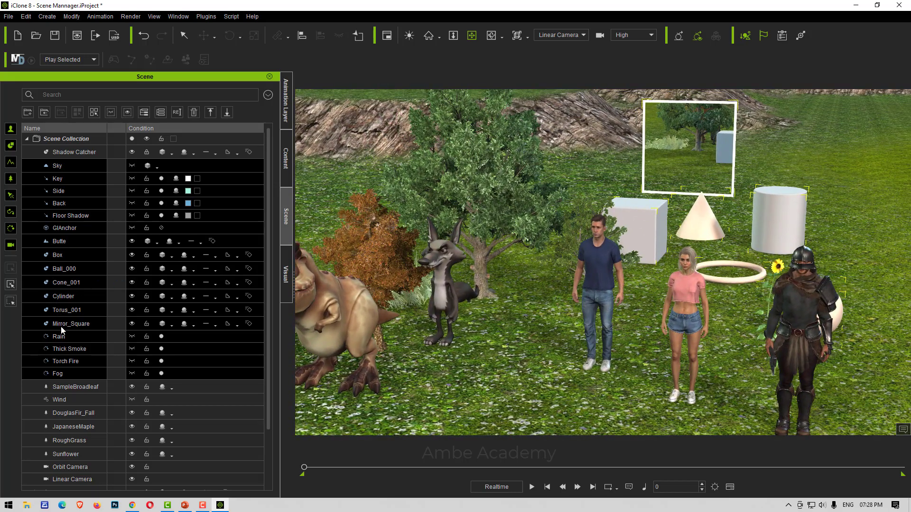
pyautogui.moveTo(757, 276); pyautogui.dragTo(599, 293, button='right')
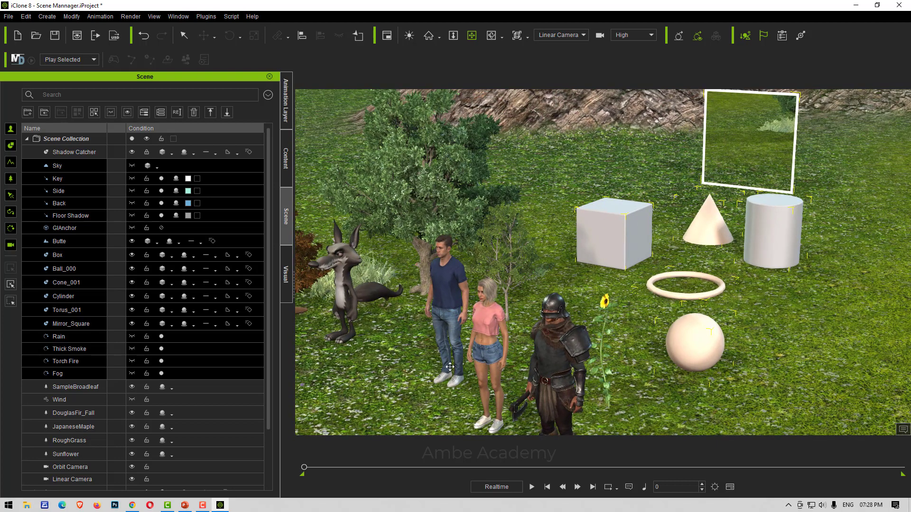